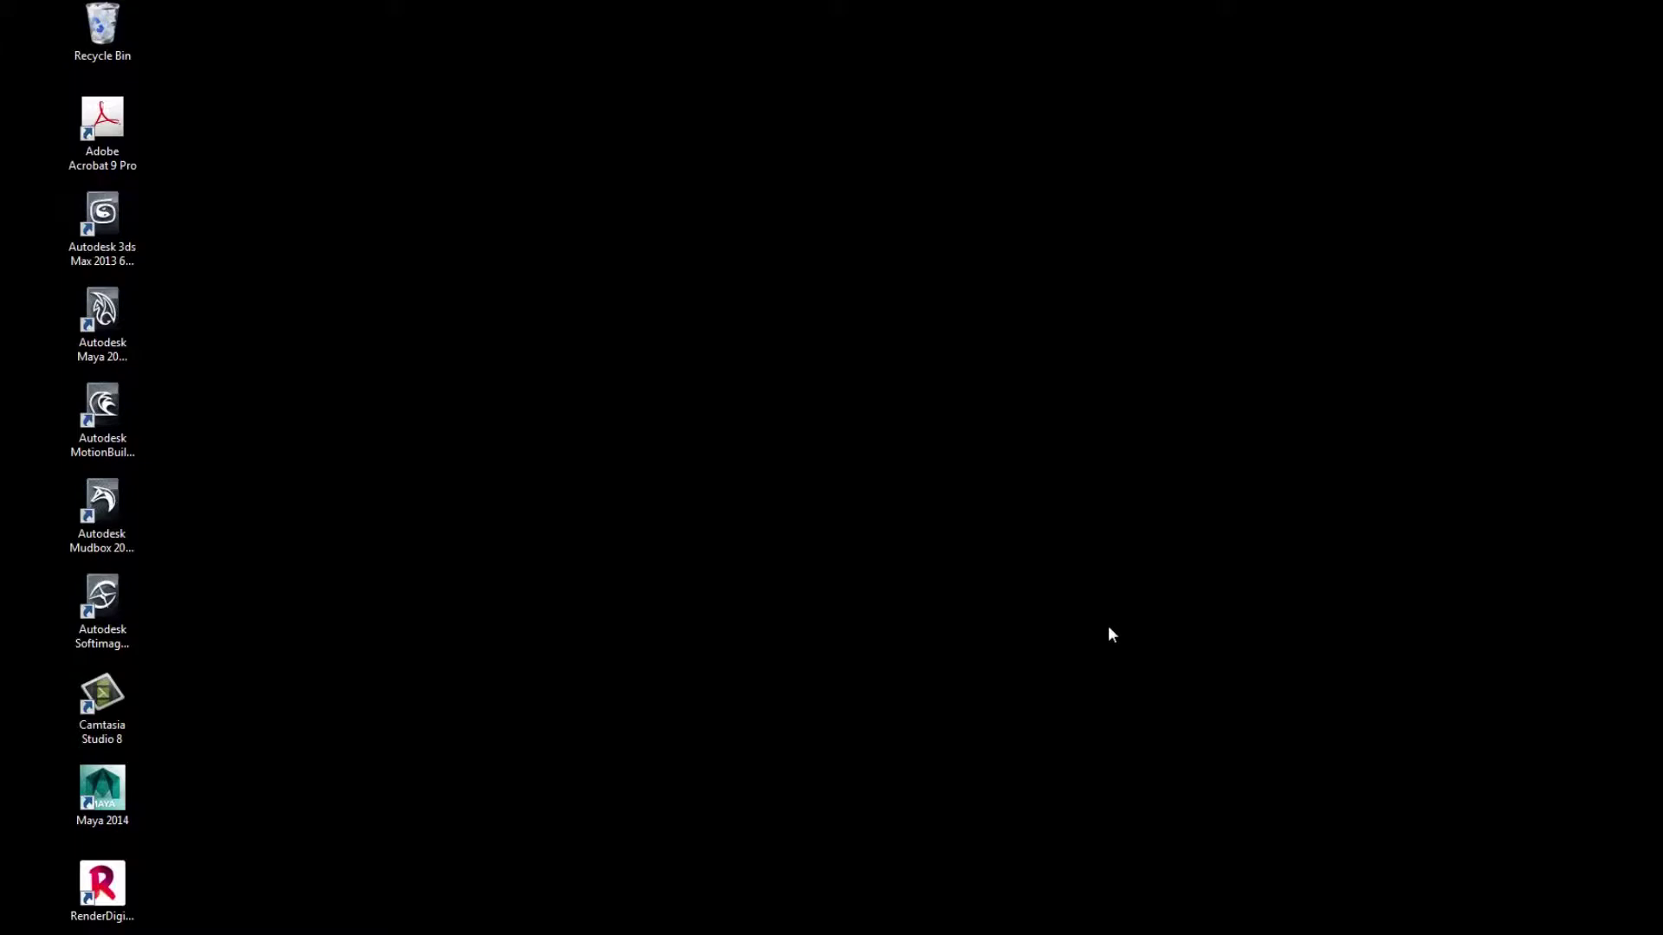
Switch to the file explorer and view the scenes folder of the sportsman project in renderDm_sampleAssetPack
key(alt+Tab)
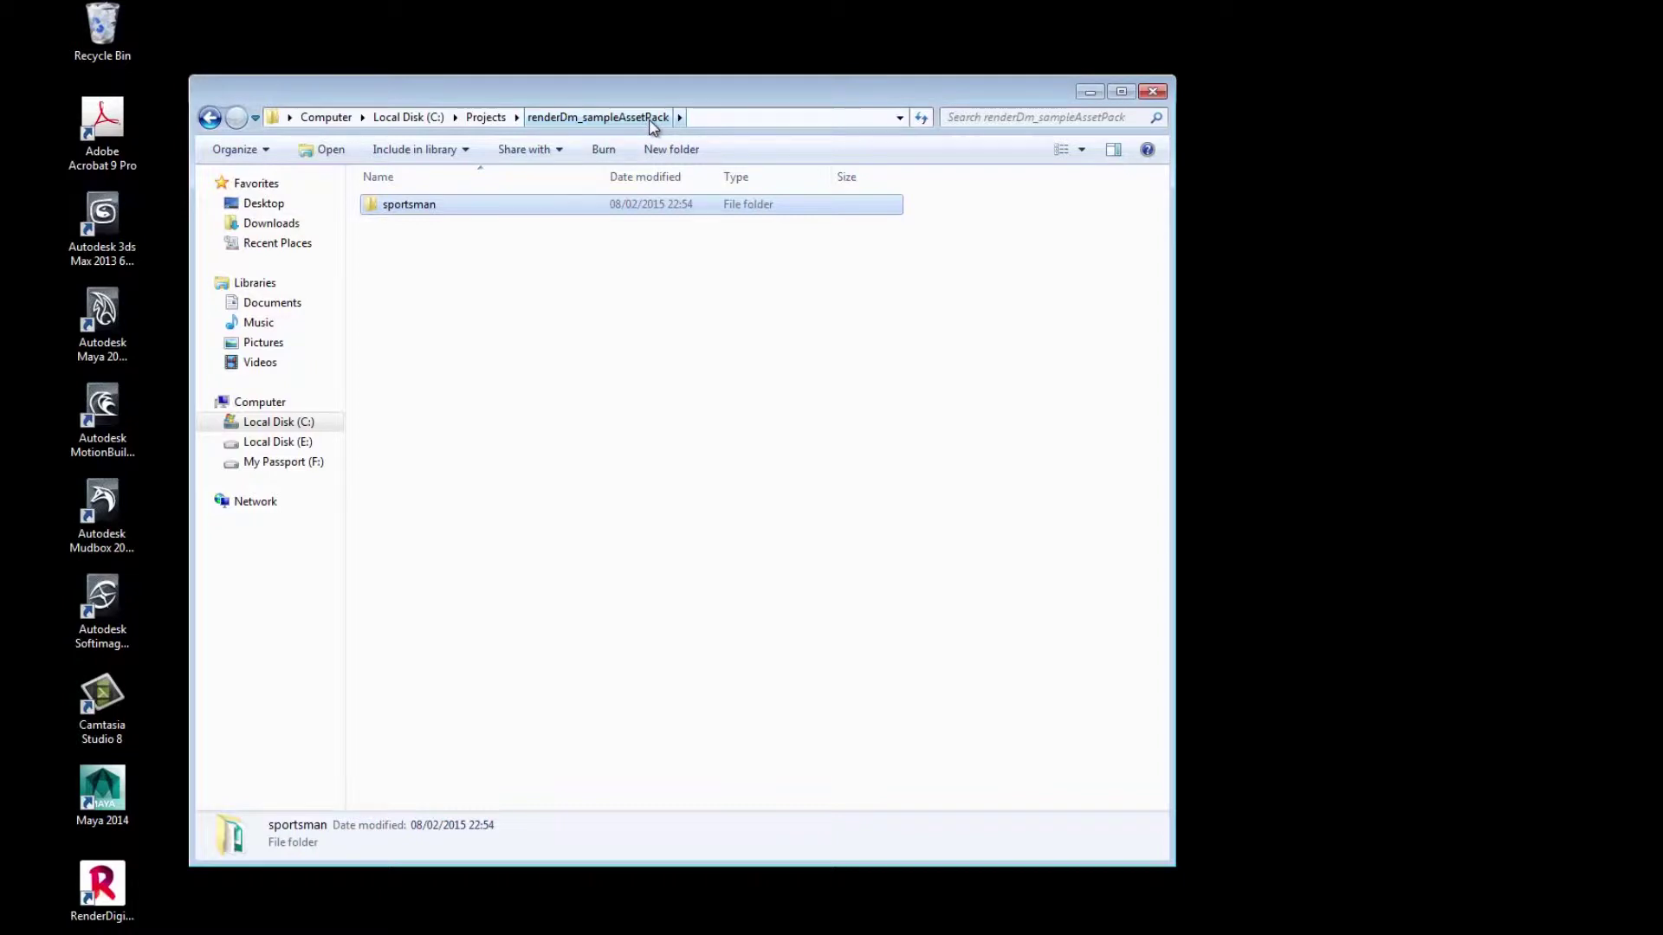
double_click(387, 206)
double_click(398, 300)
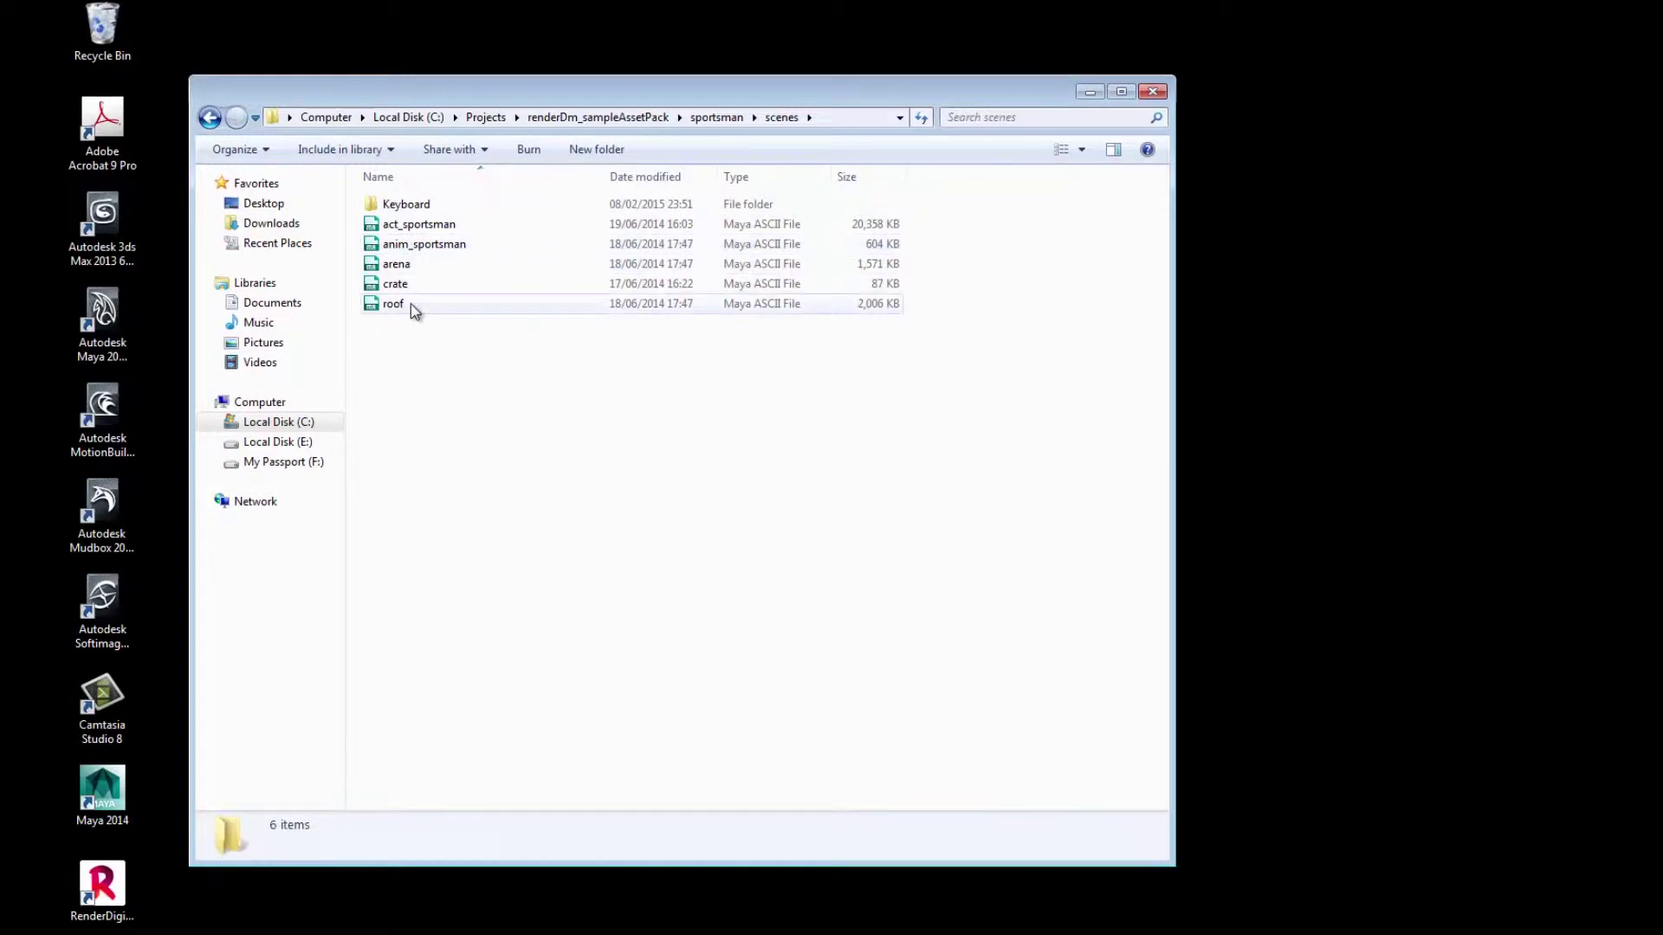
double_click(405, 306)
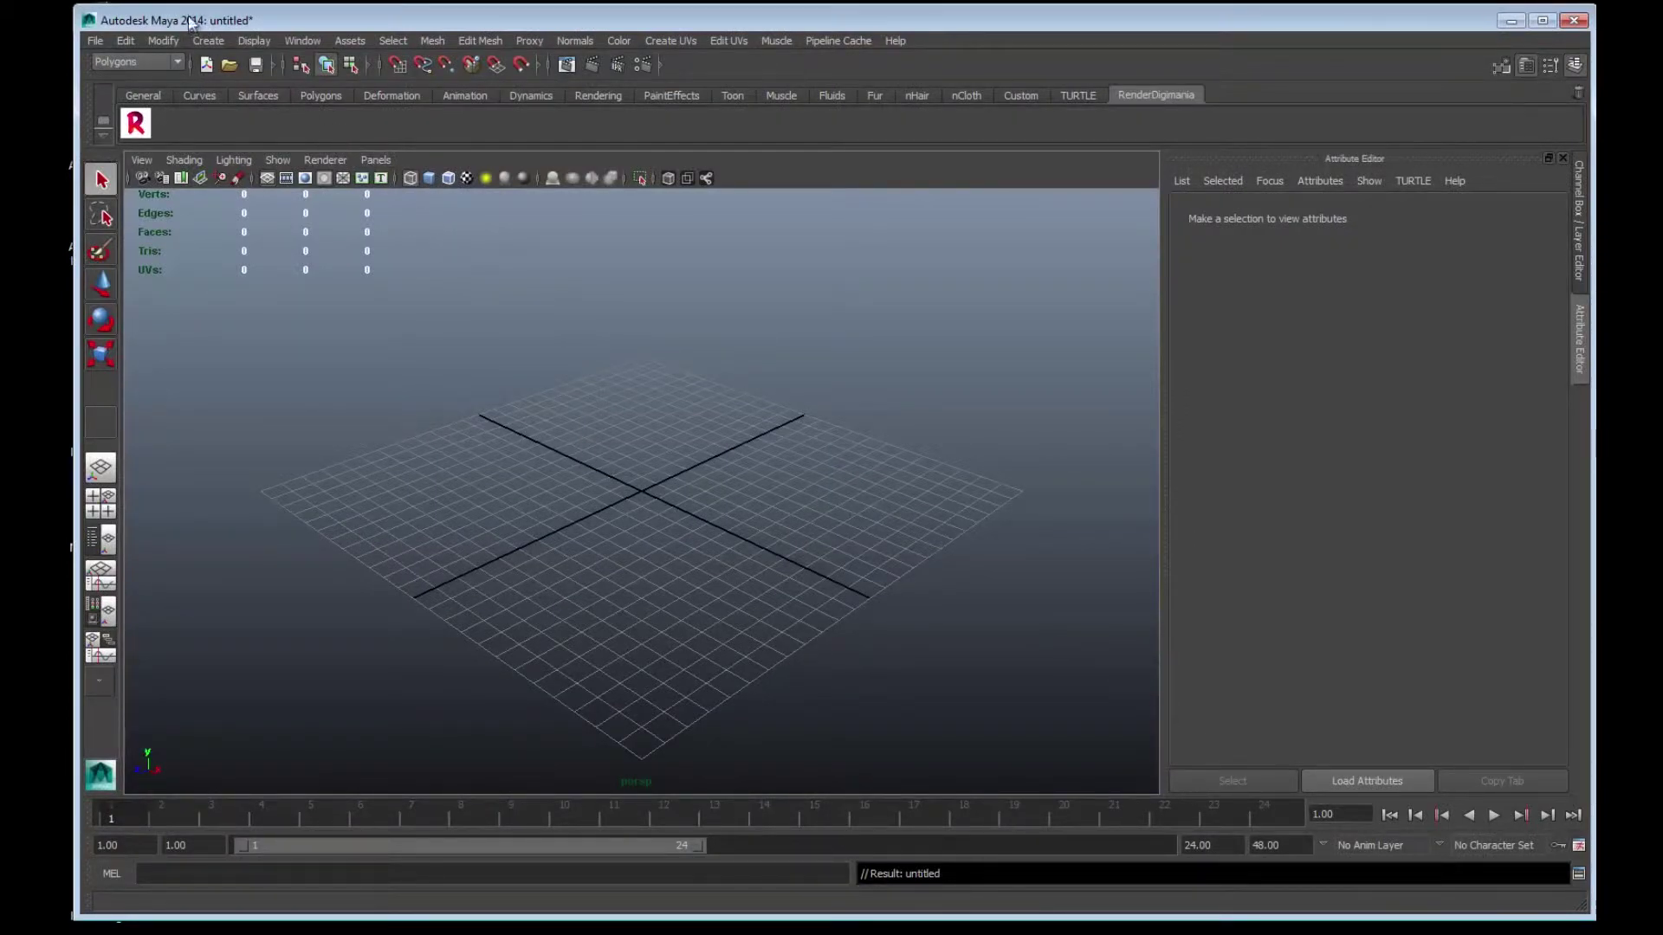
In Maya, set the current project to the sportsman folder in C:\Projects
click(97, 40)
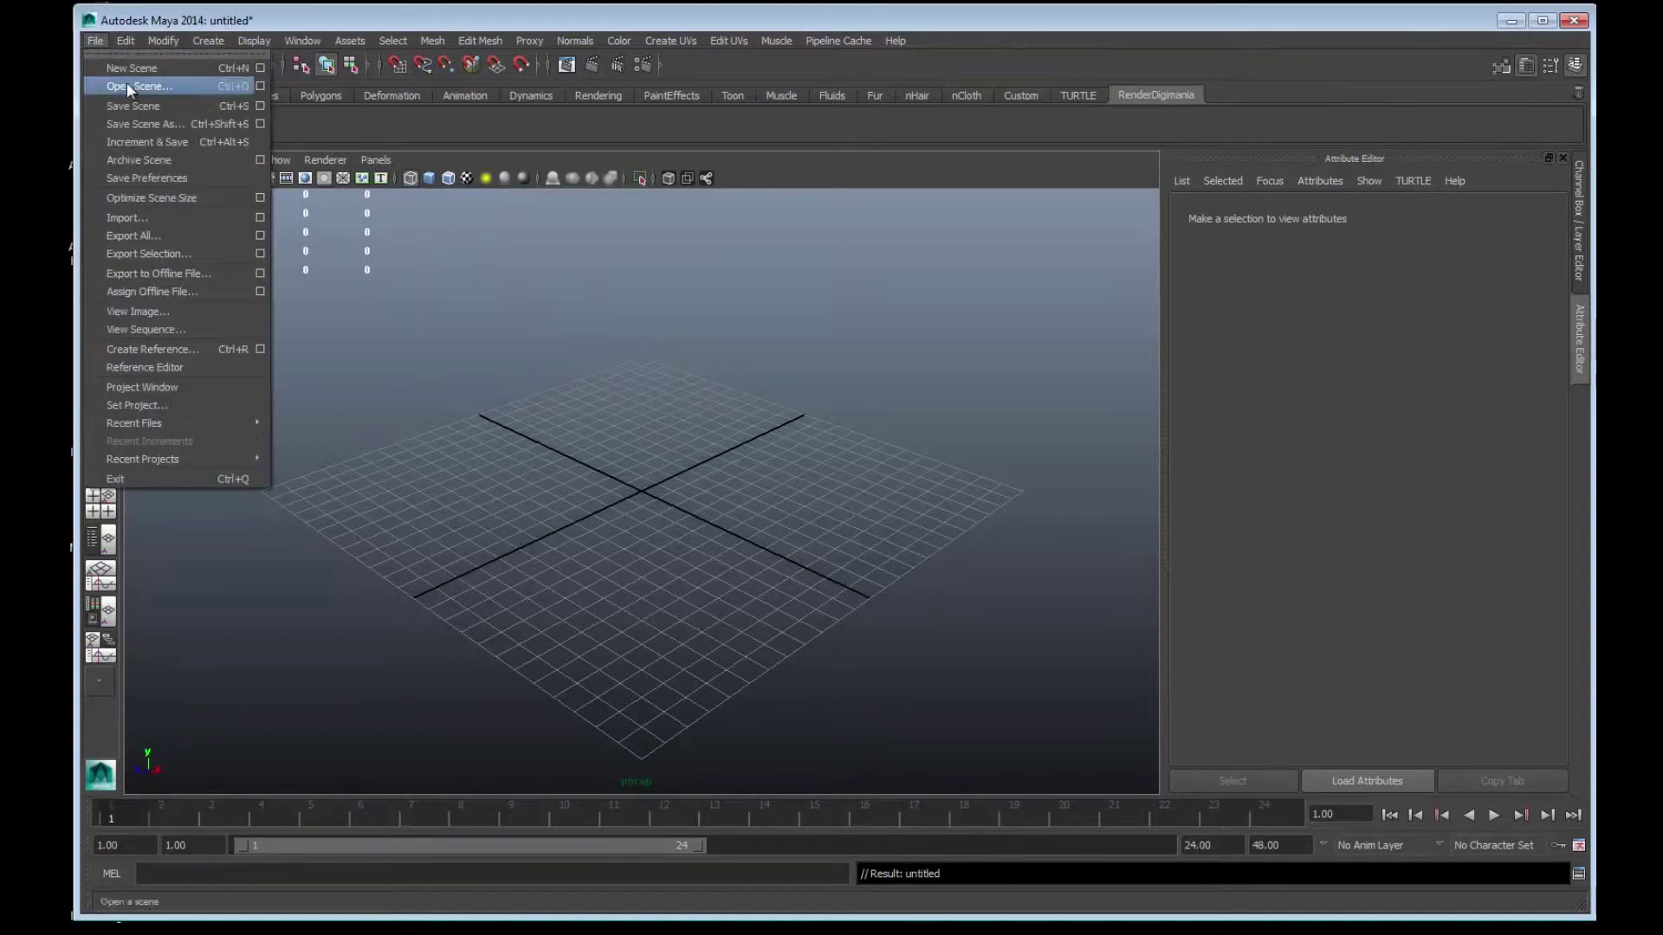
click(154, 400)
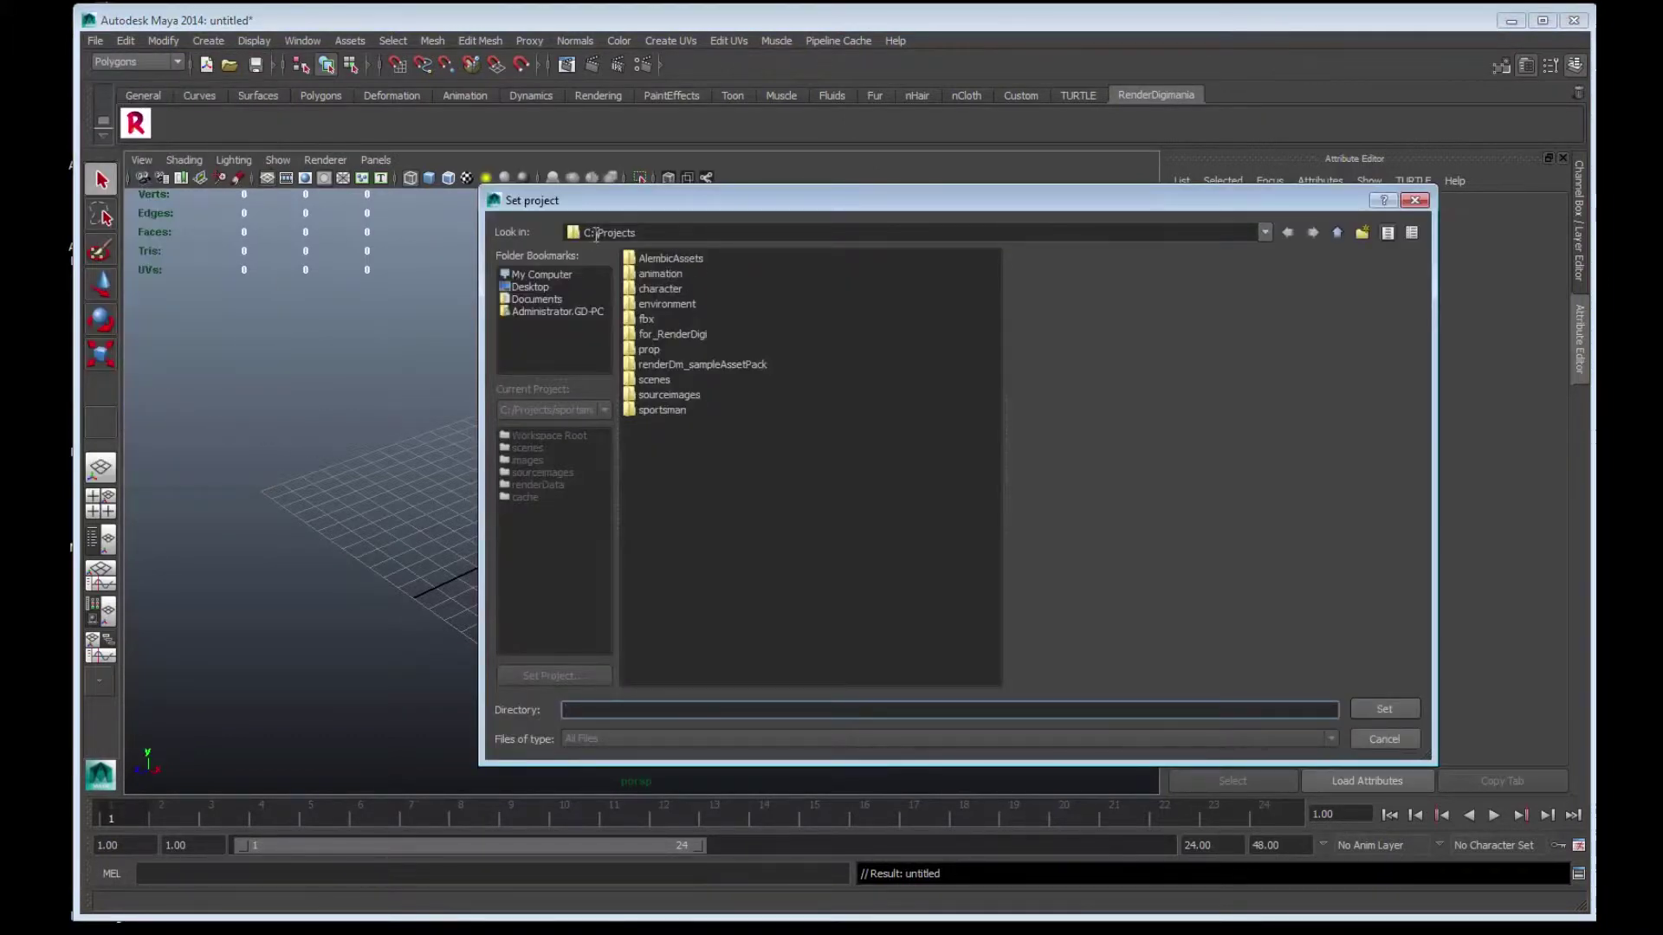
click(649, 414)
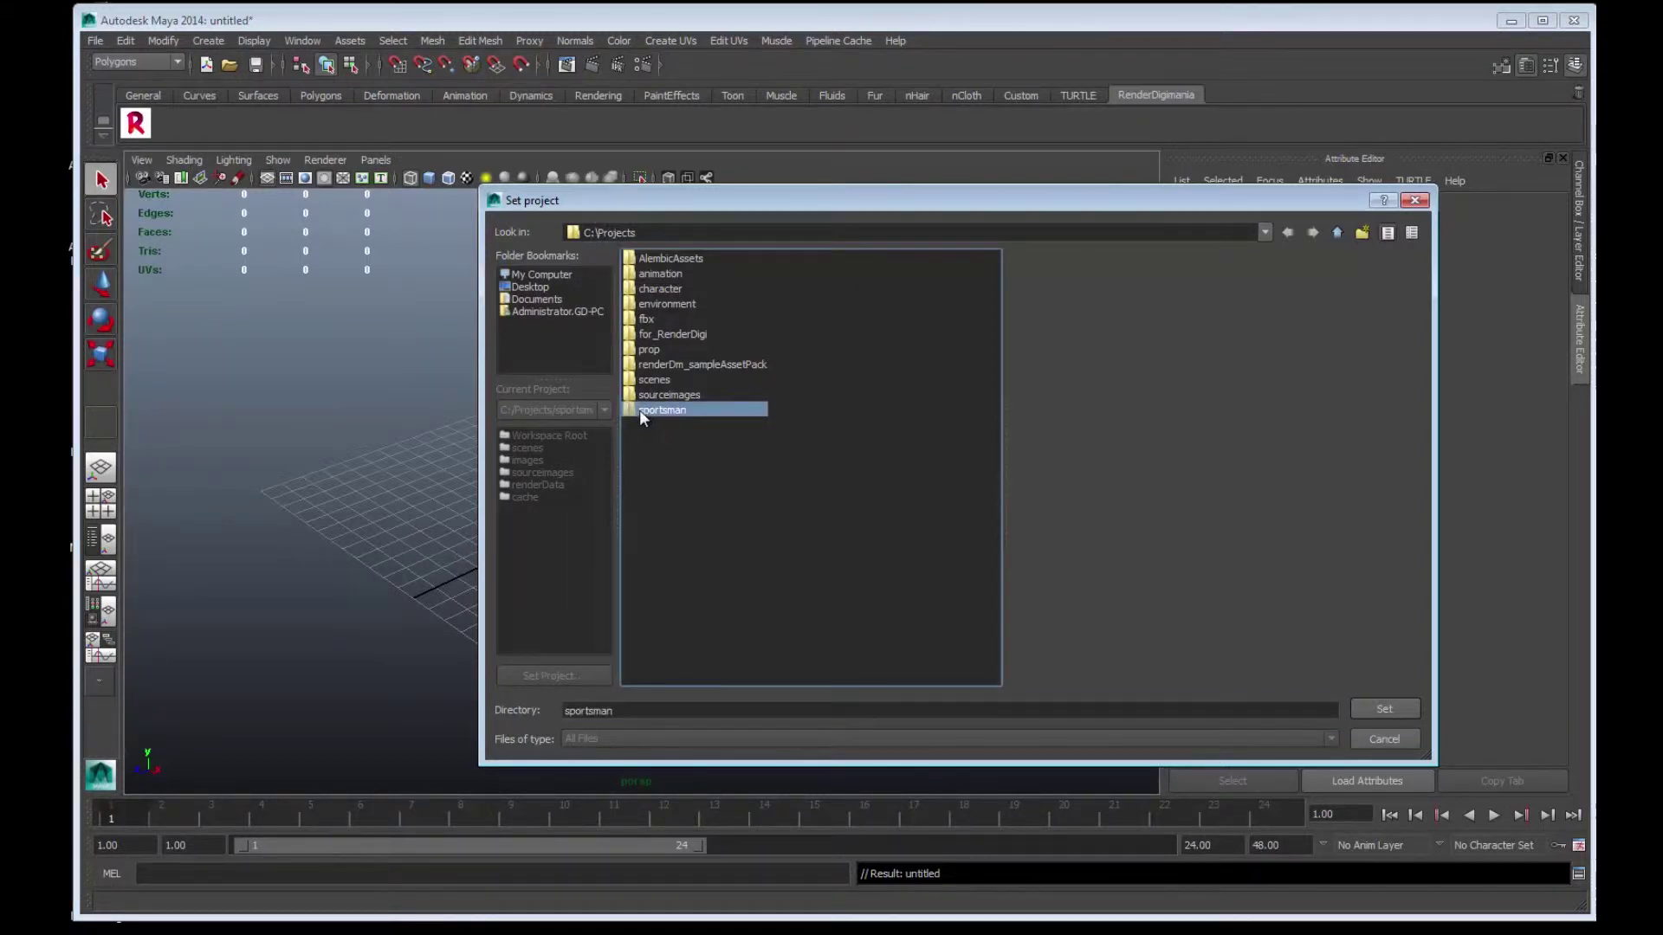
click(1364, 703)
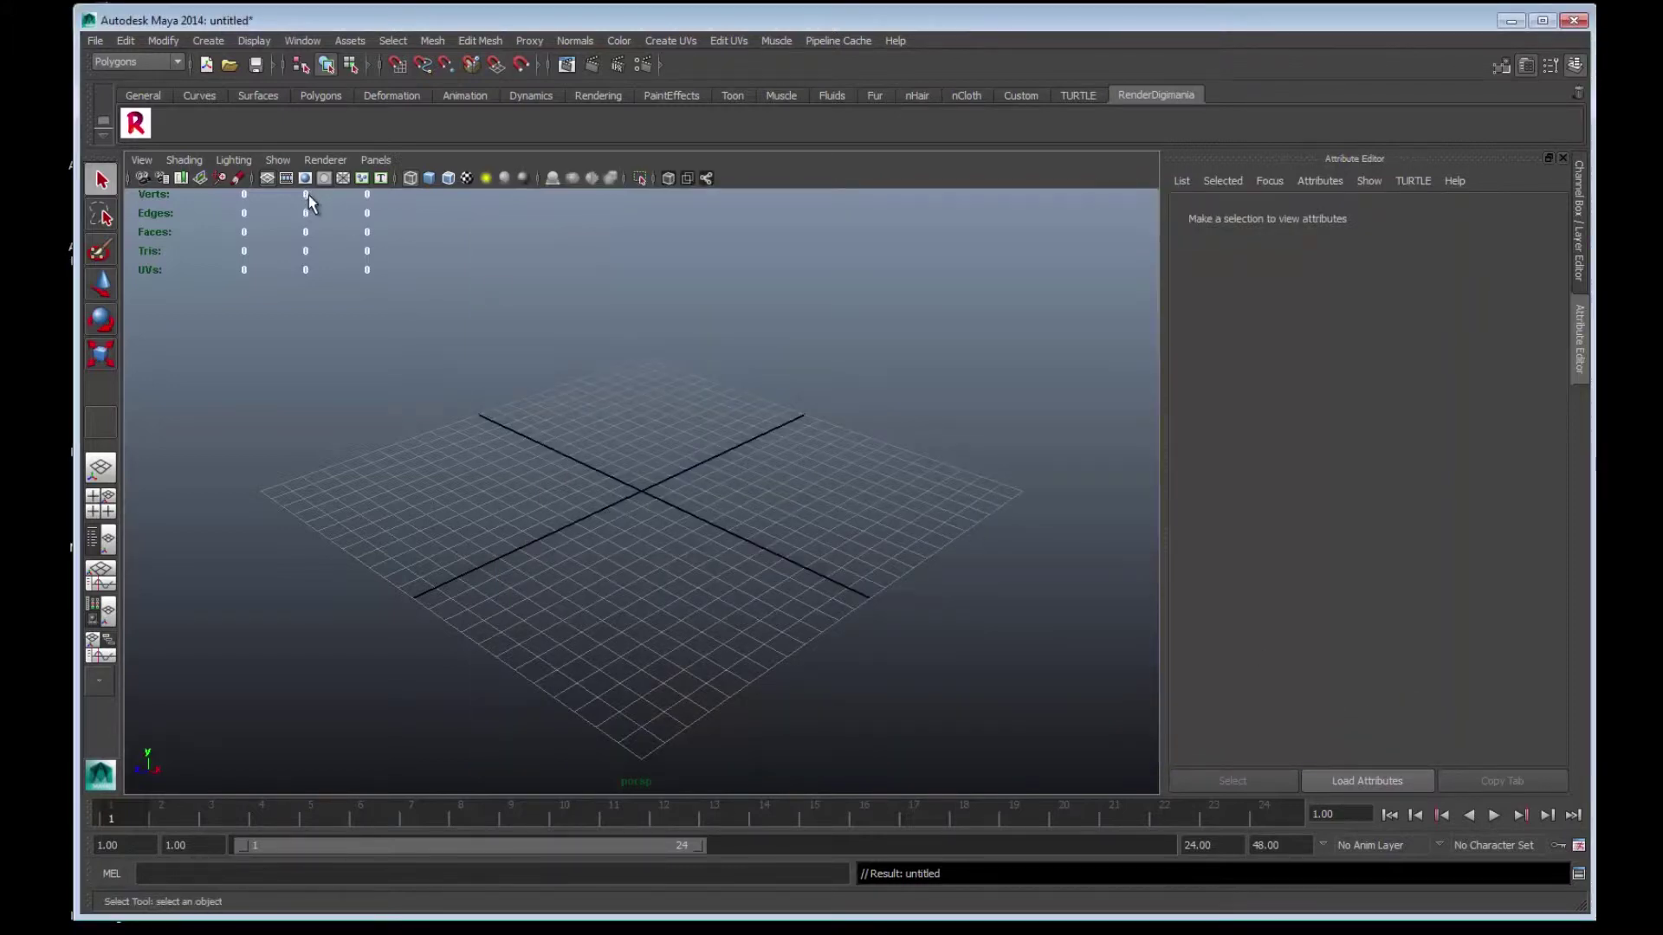
Open the scene arena.ma from the project's scenes folder without saving the untitled scene
click(97, 41)
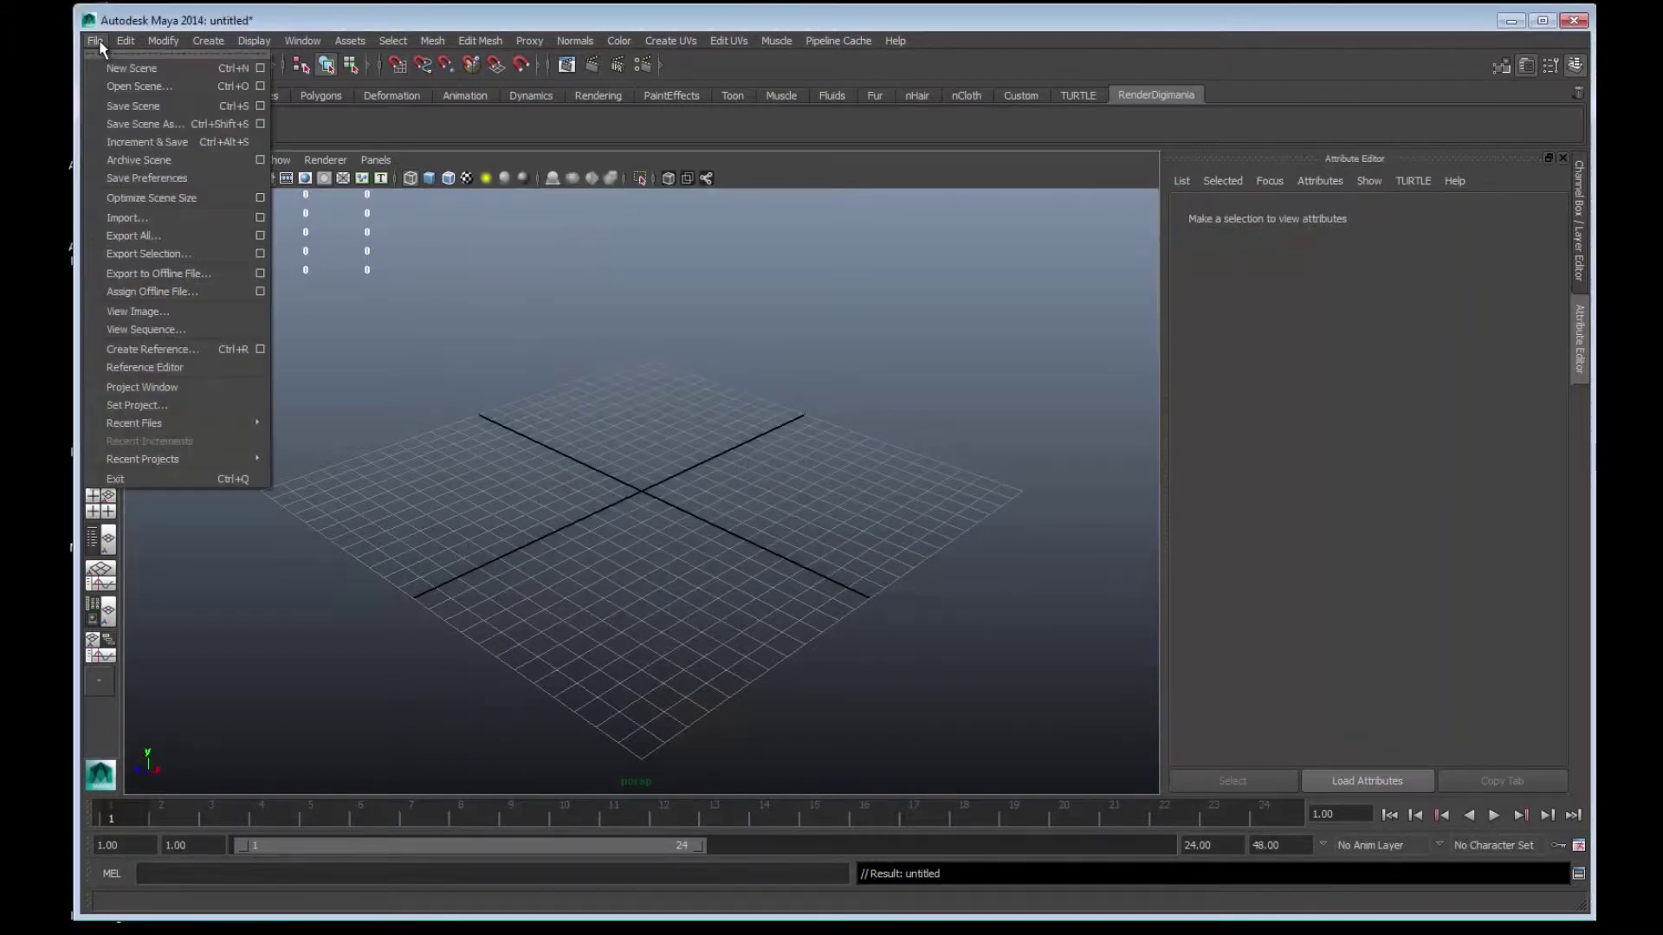
click(128, 81)
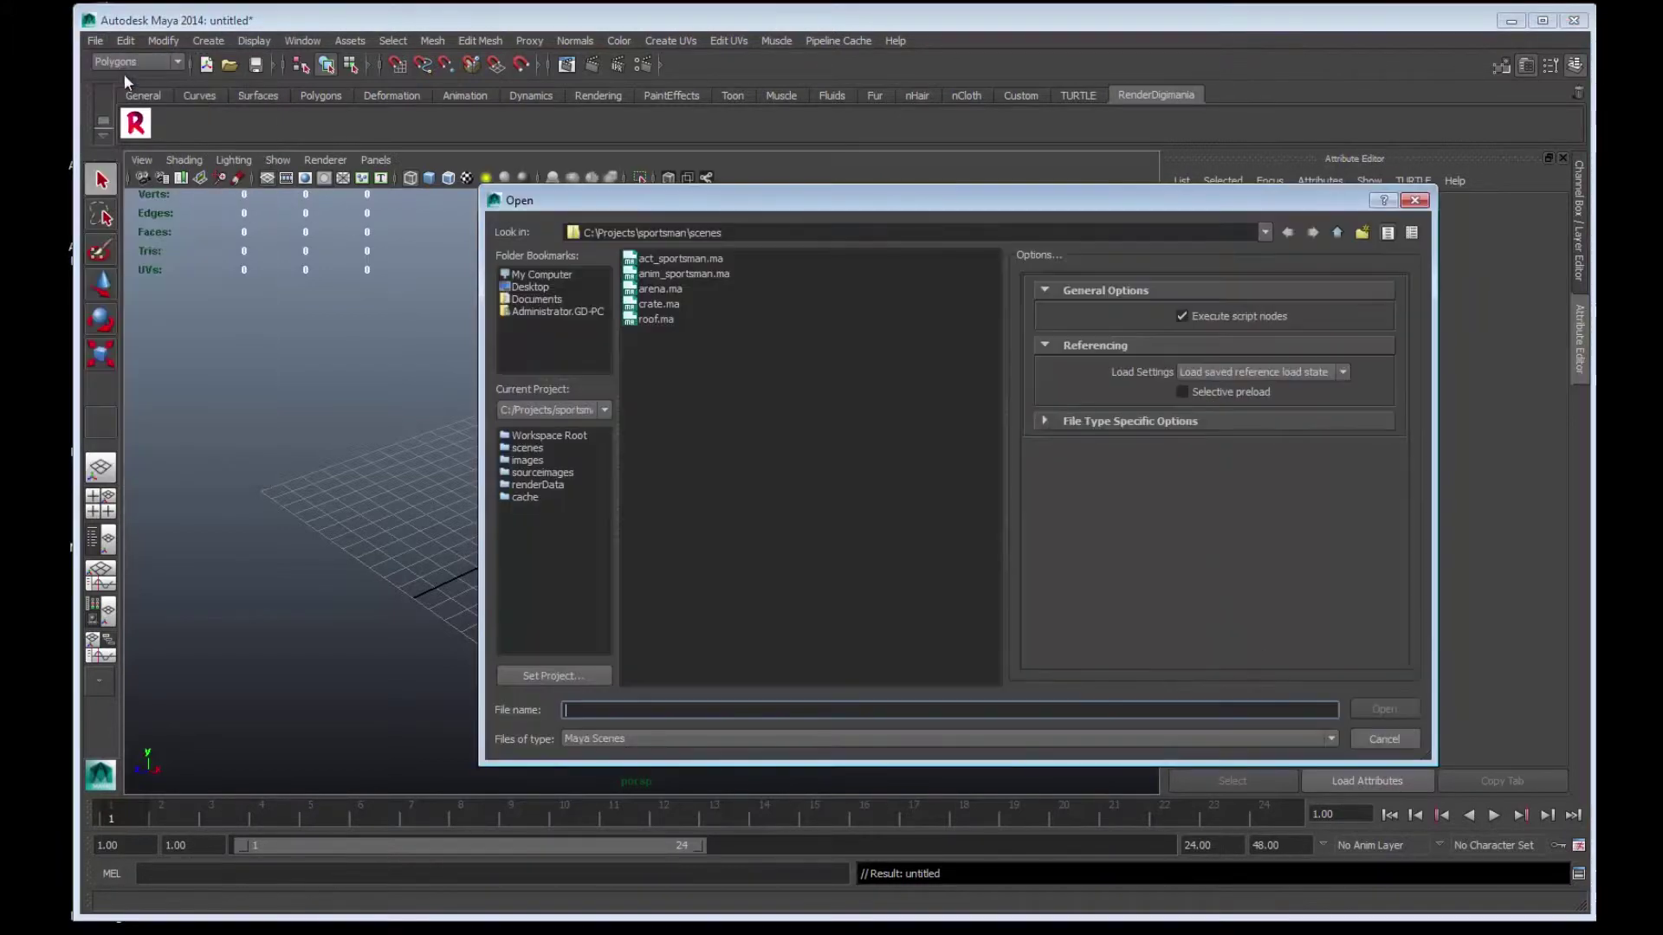
click(637, 288)
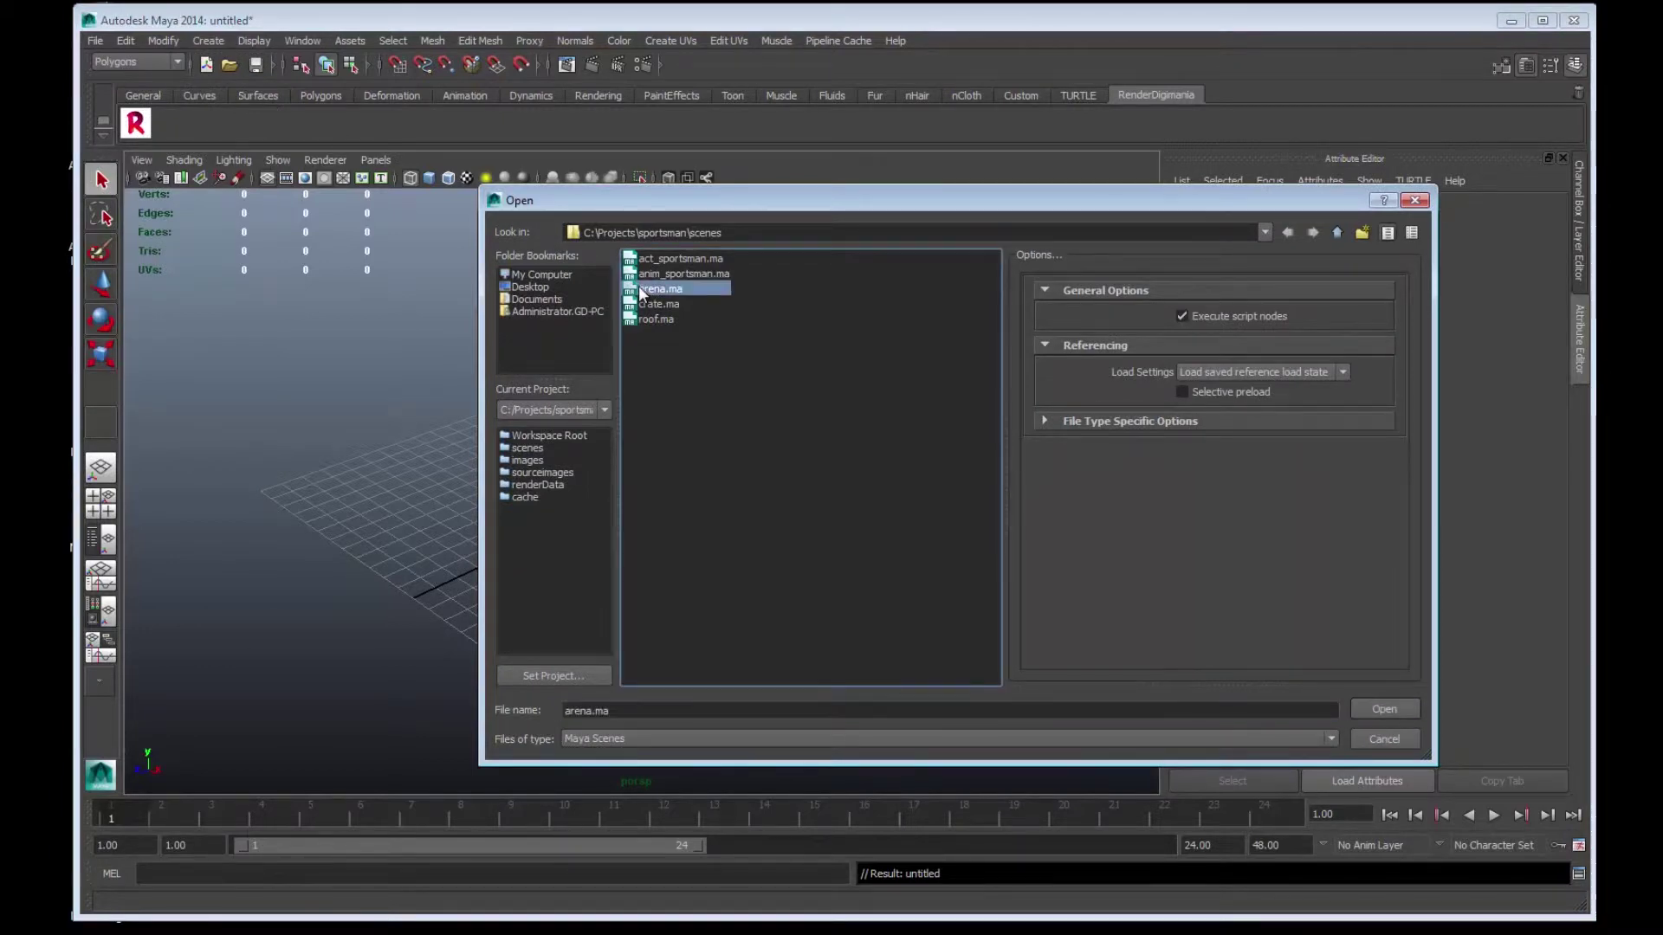
click(1385, 709)
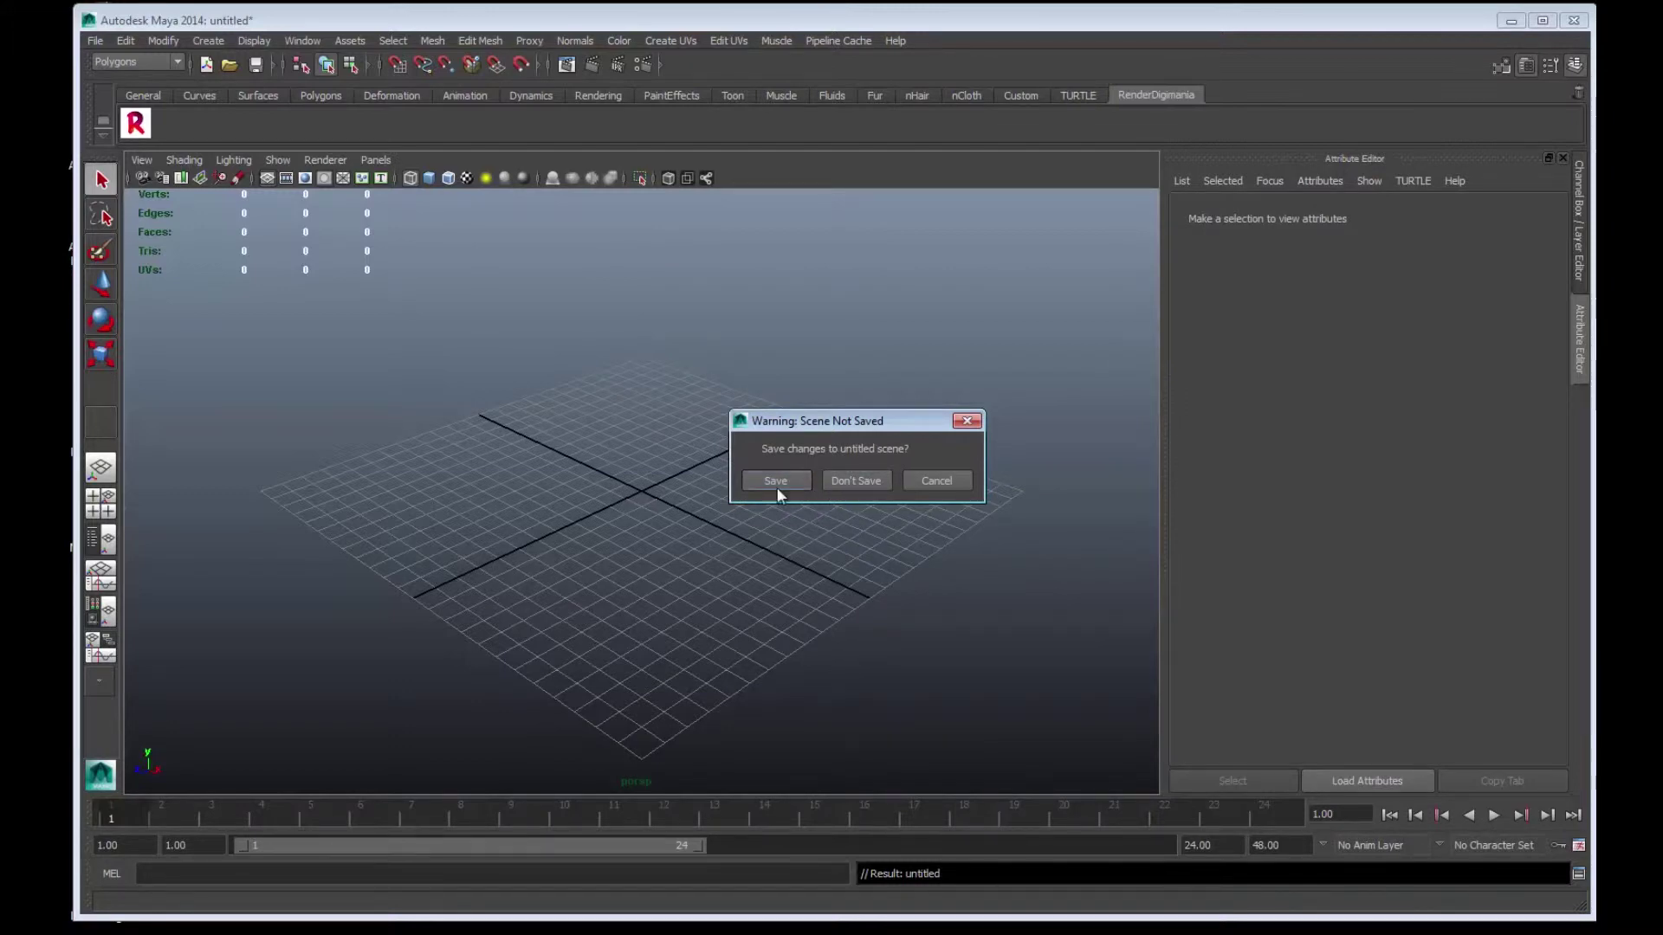
click(866, 481)
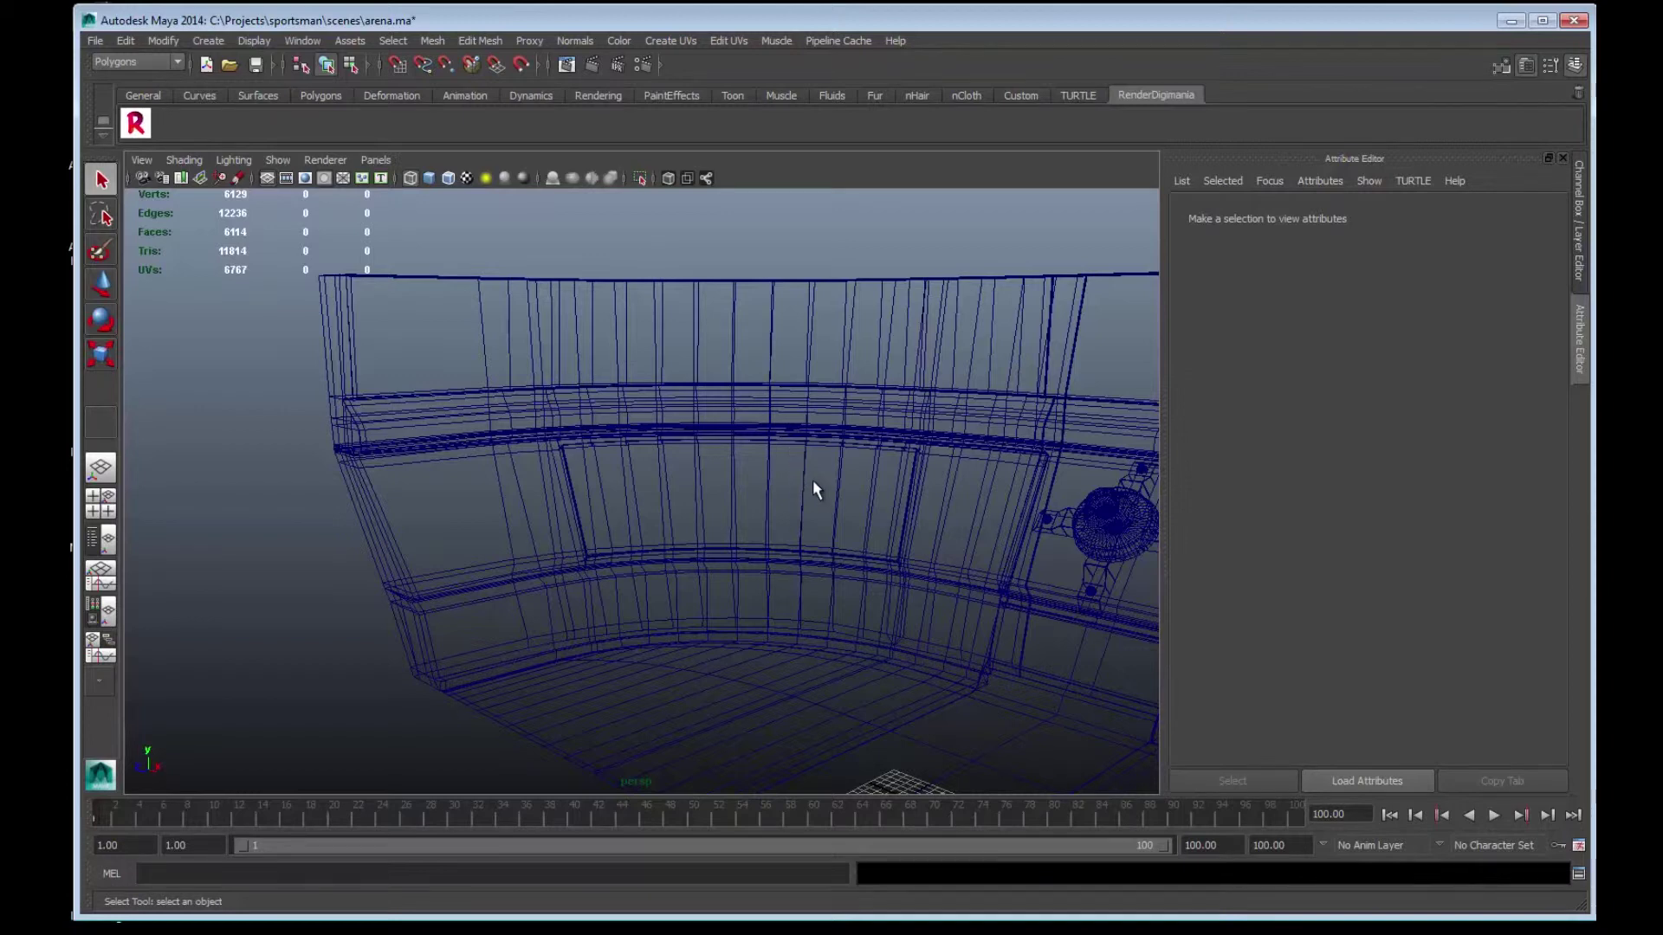
Display the arena with textured shading, view it from the front and show the Channel Box instead of the Attribute Editor
key(6)
alt+drag(846, 500, 780, 498)
alt+right_drag(779, 498, 707, 494)
alt+drag(707, 494, 716, 490)
key(ctrl+a)
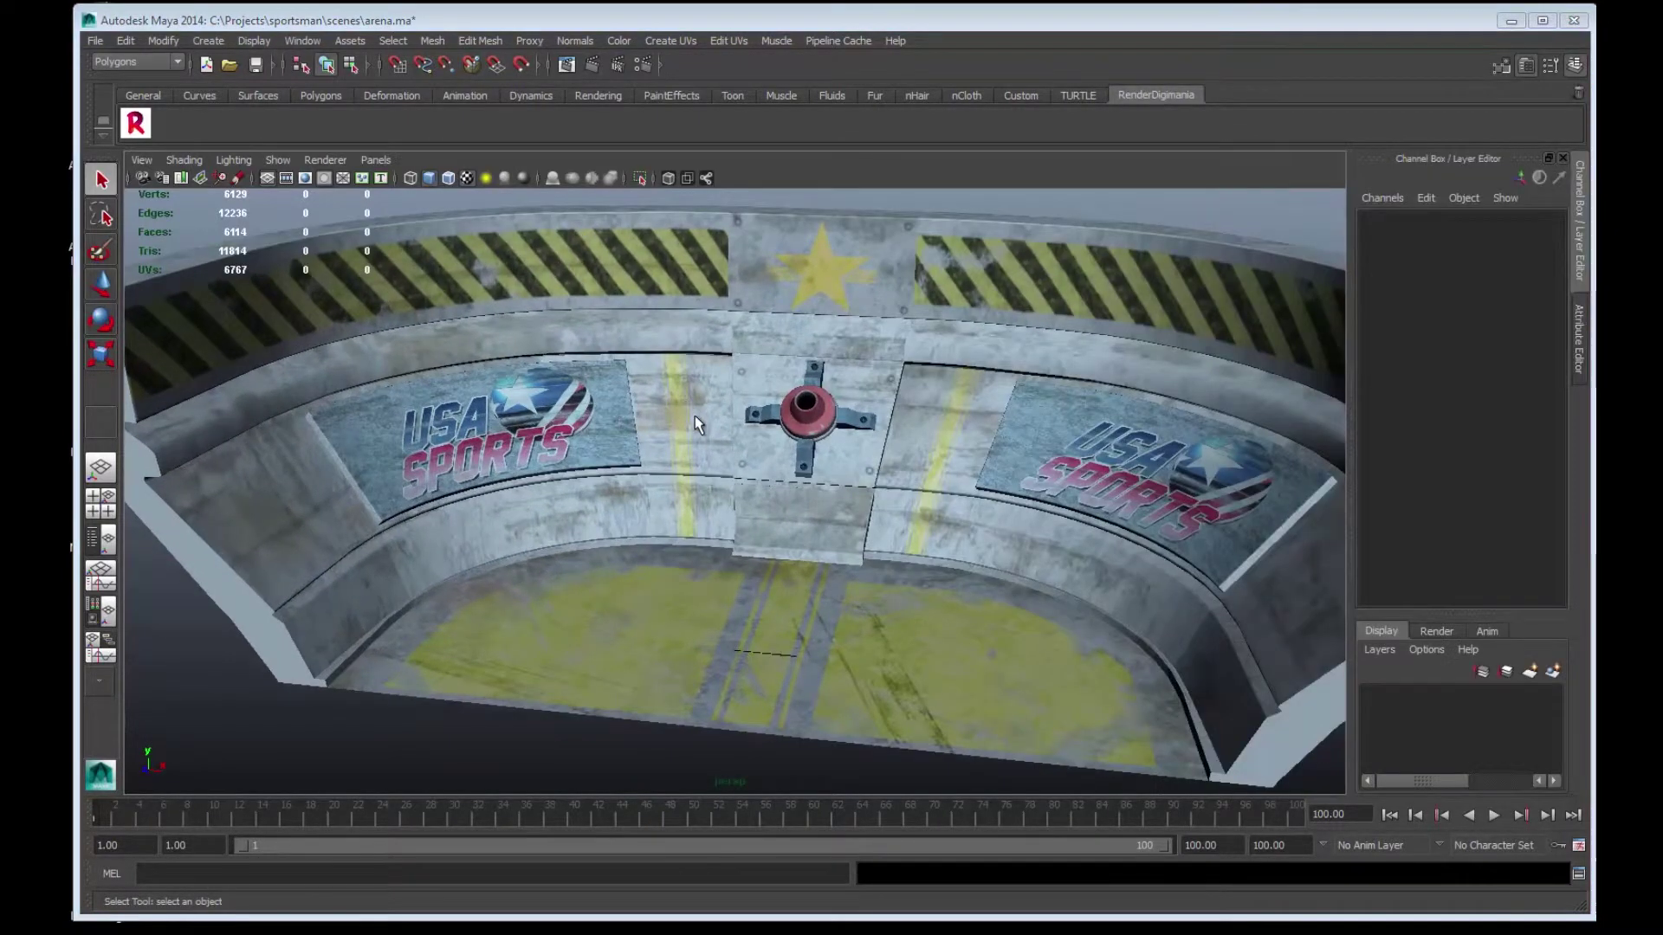
Select the arena mesh and choose the export_RM2_fbx preset for its FBX selection export
click(716, 449)
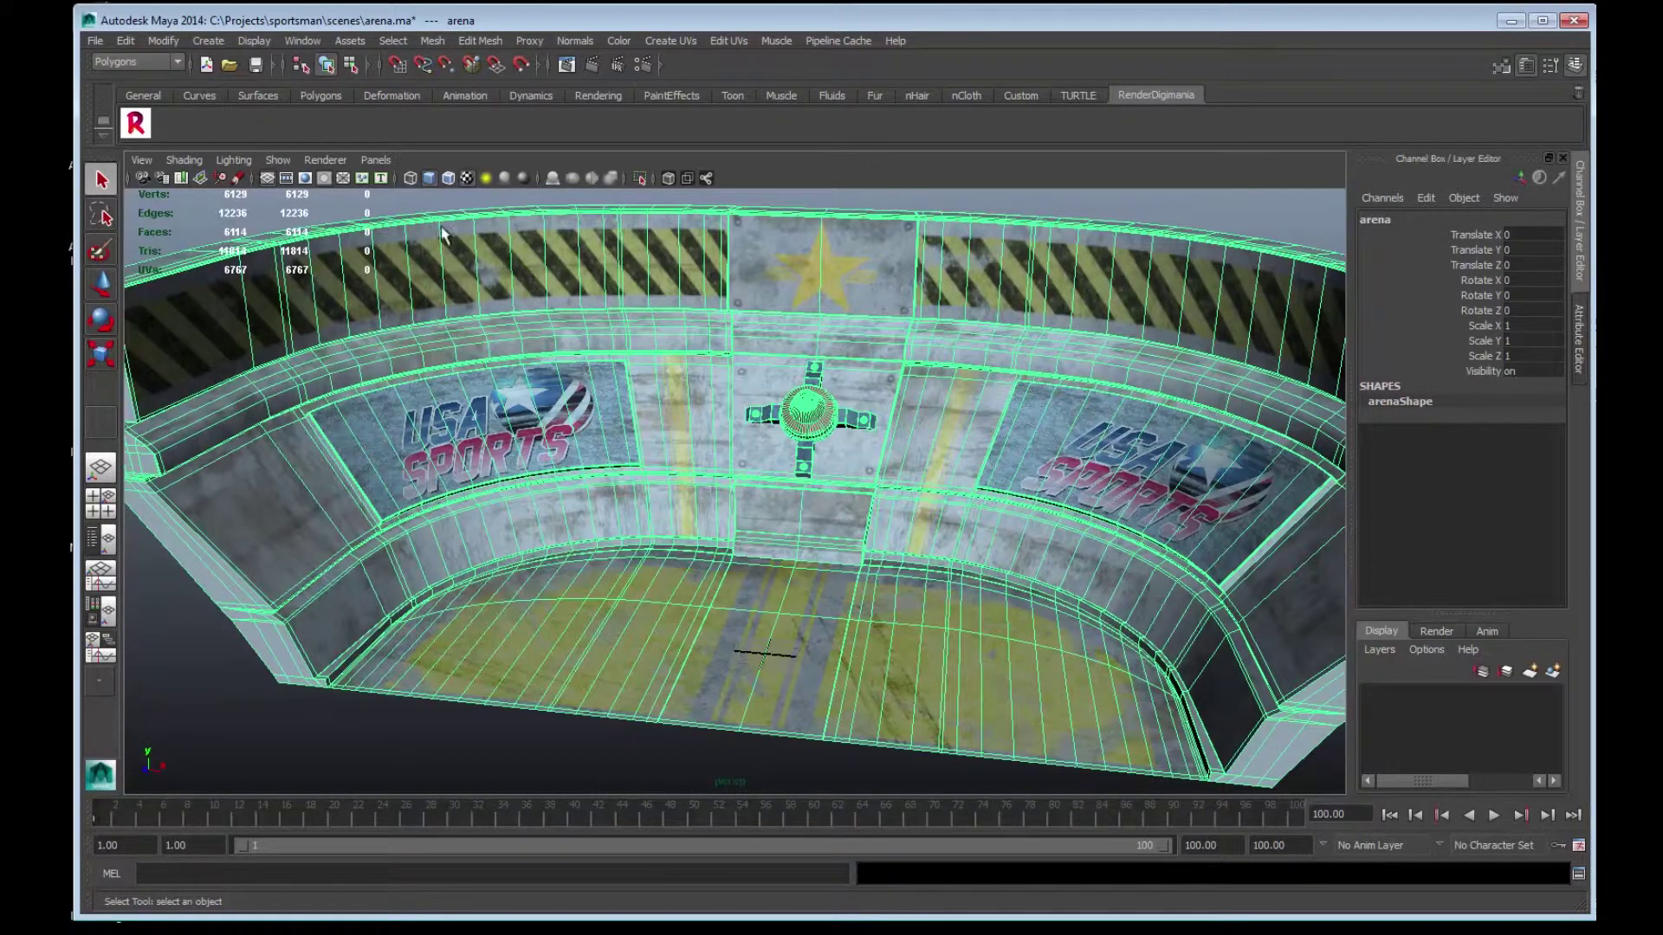
click(96, 41)
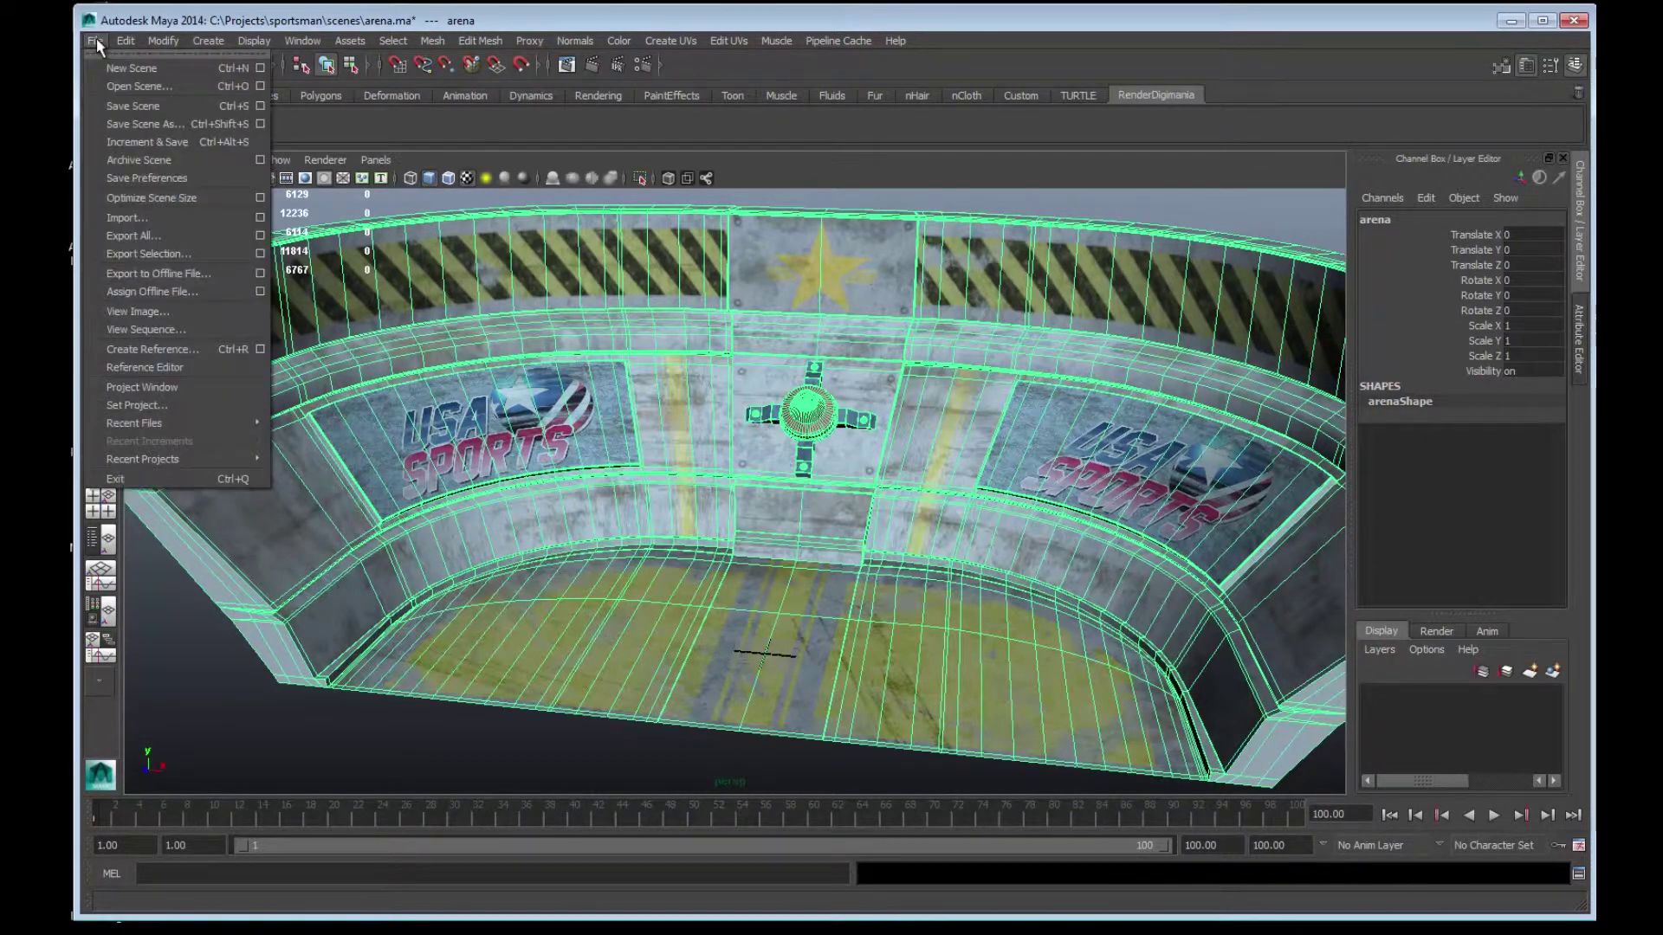
click(261, 255)
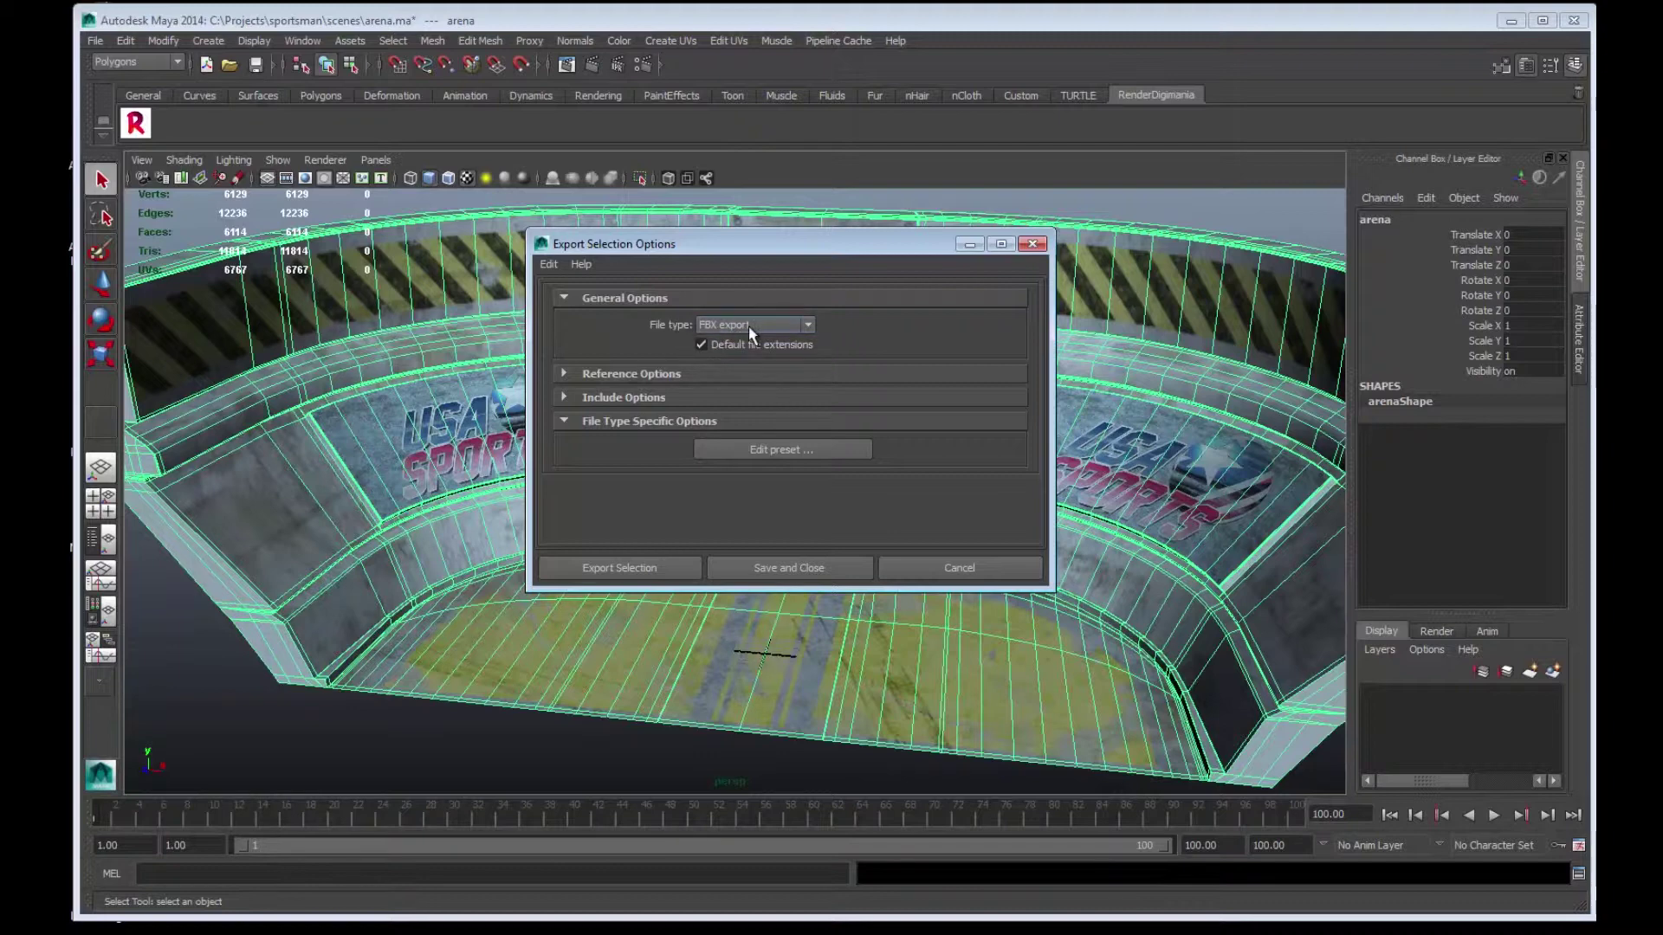
click(790, 452)
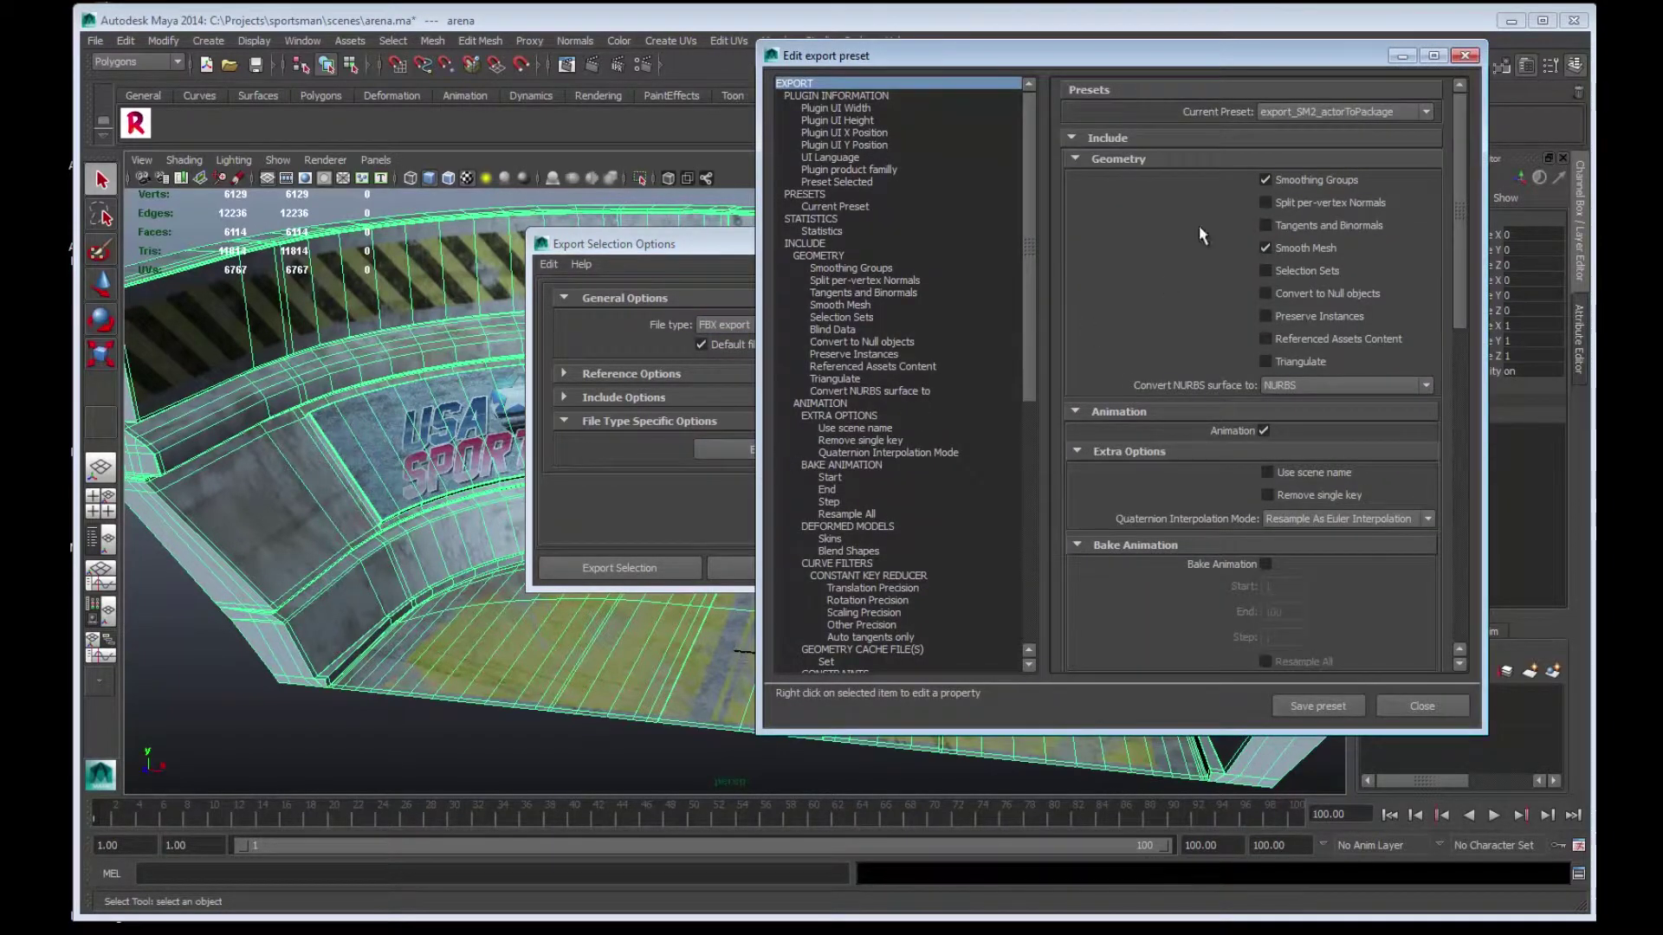
click(1359, 112)
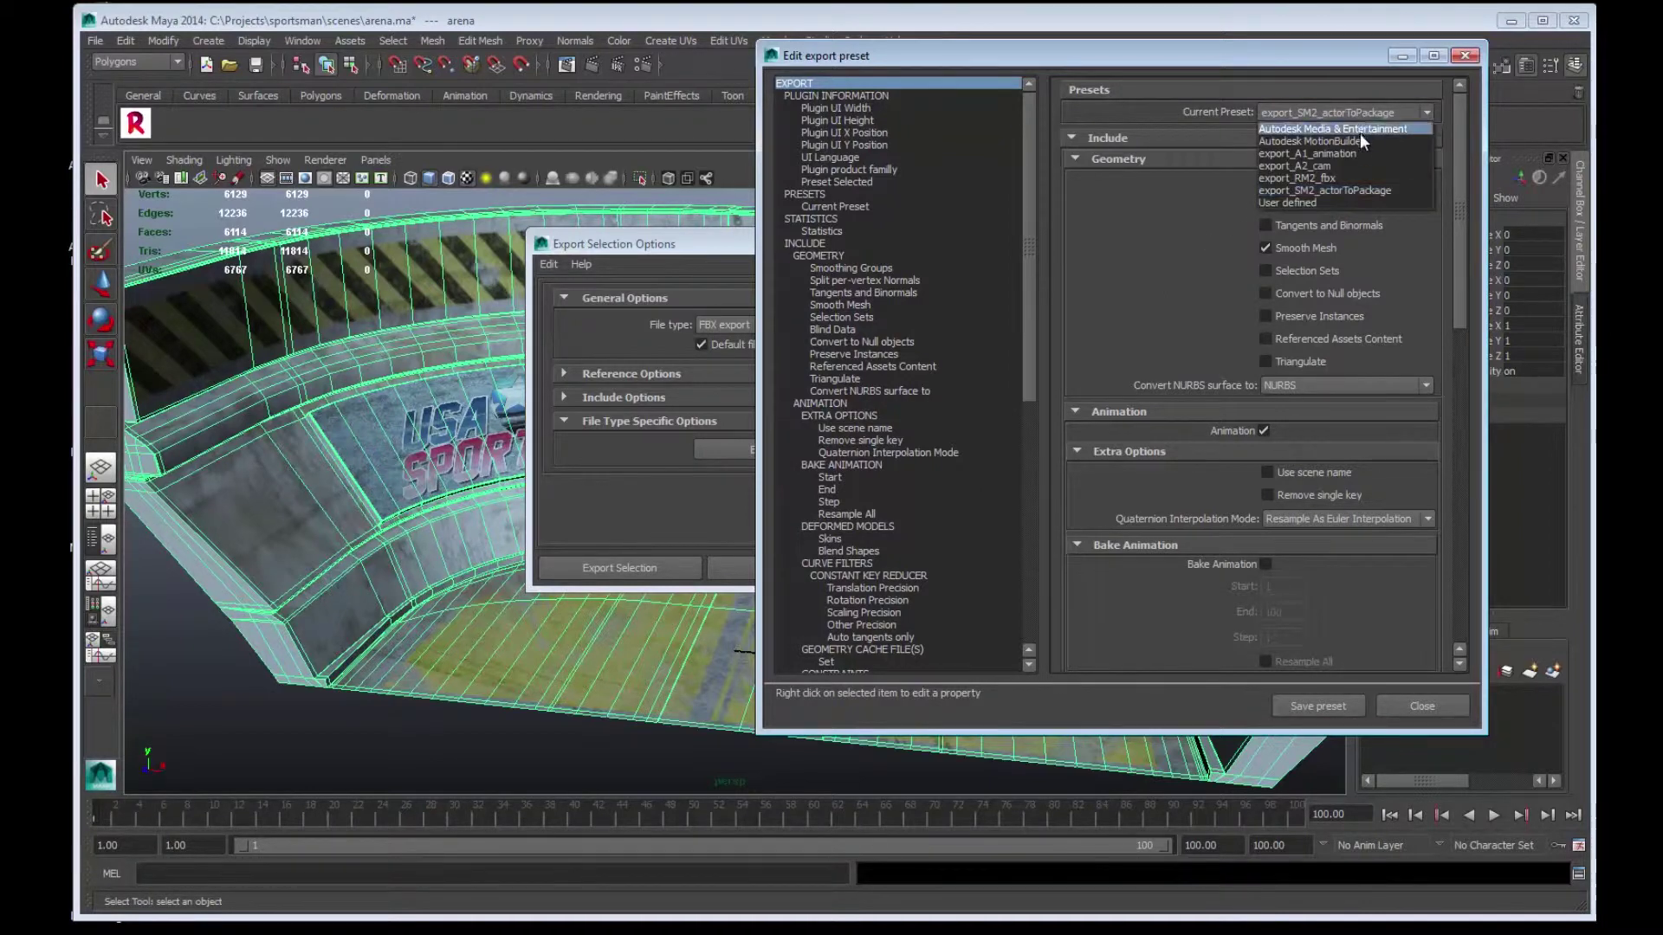
click(1316, 179)
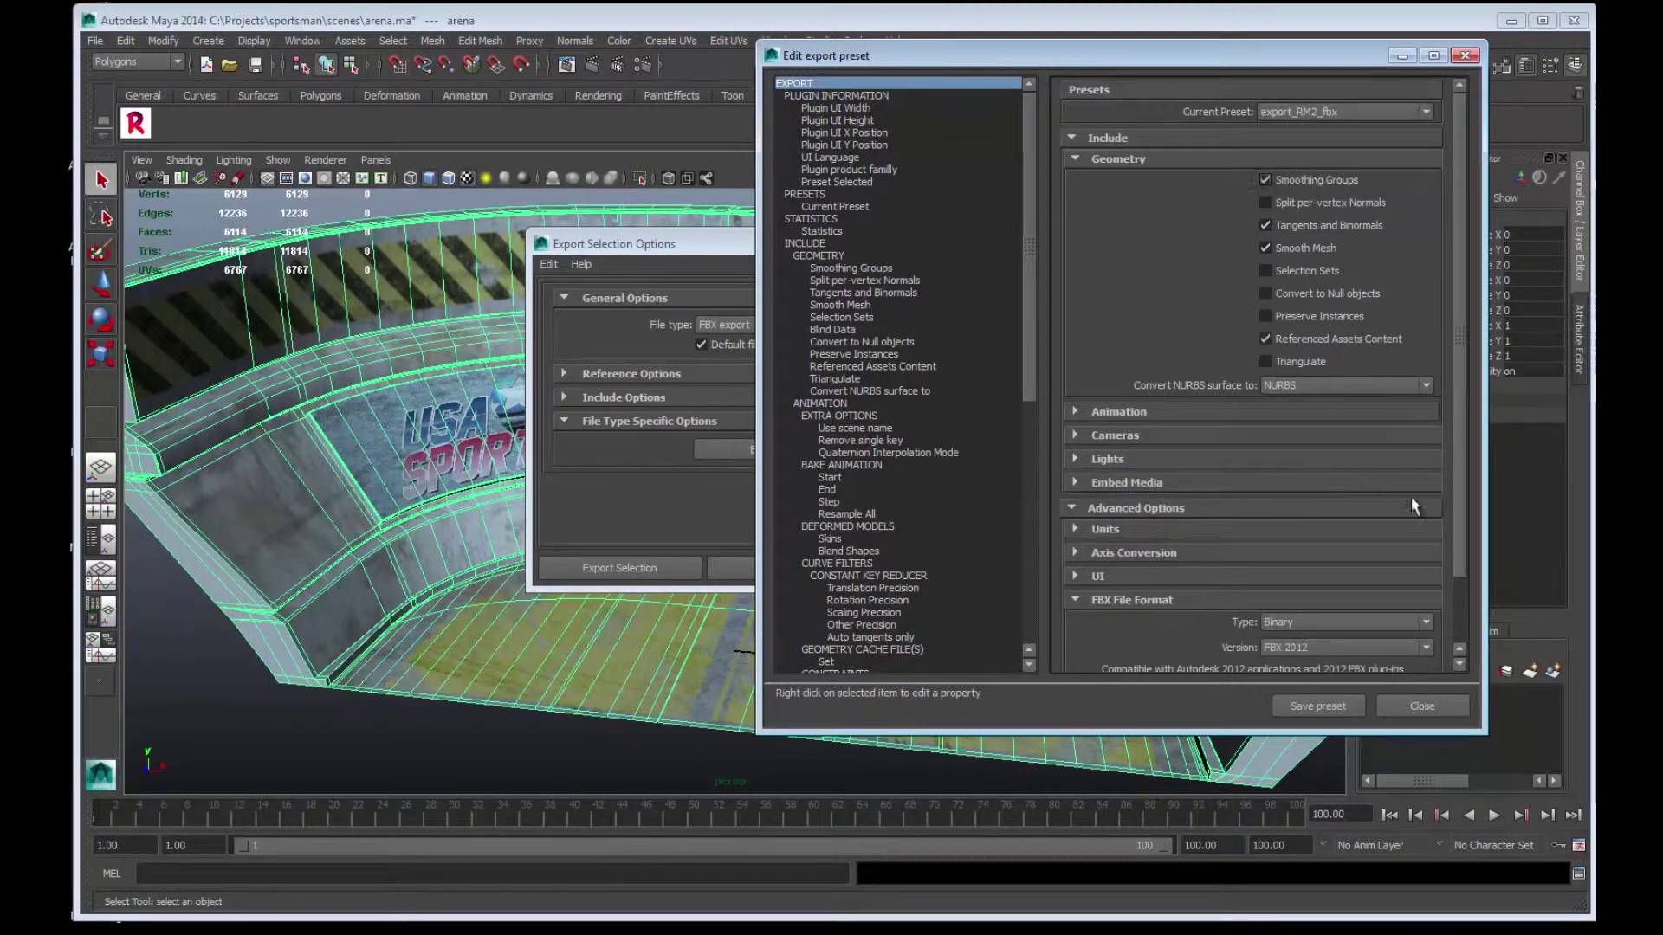
click(1422, 706)
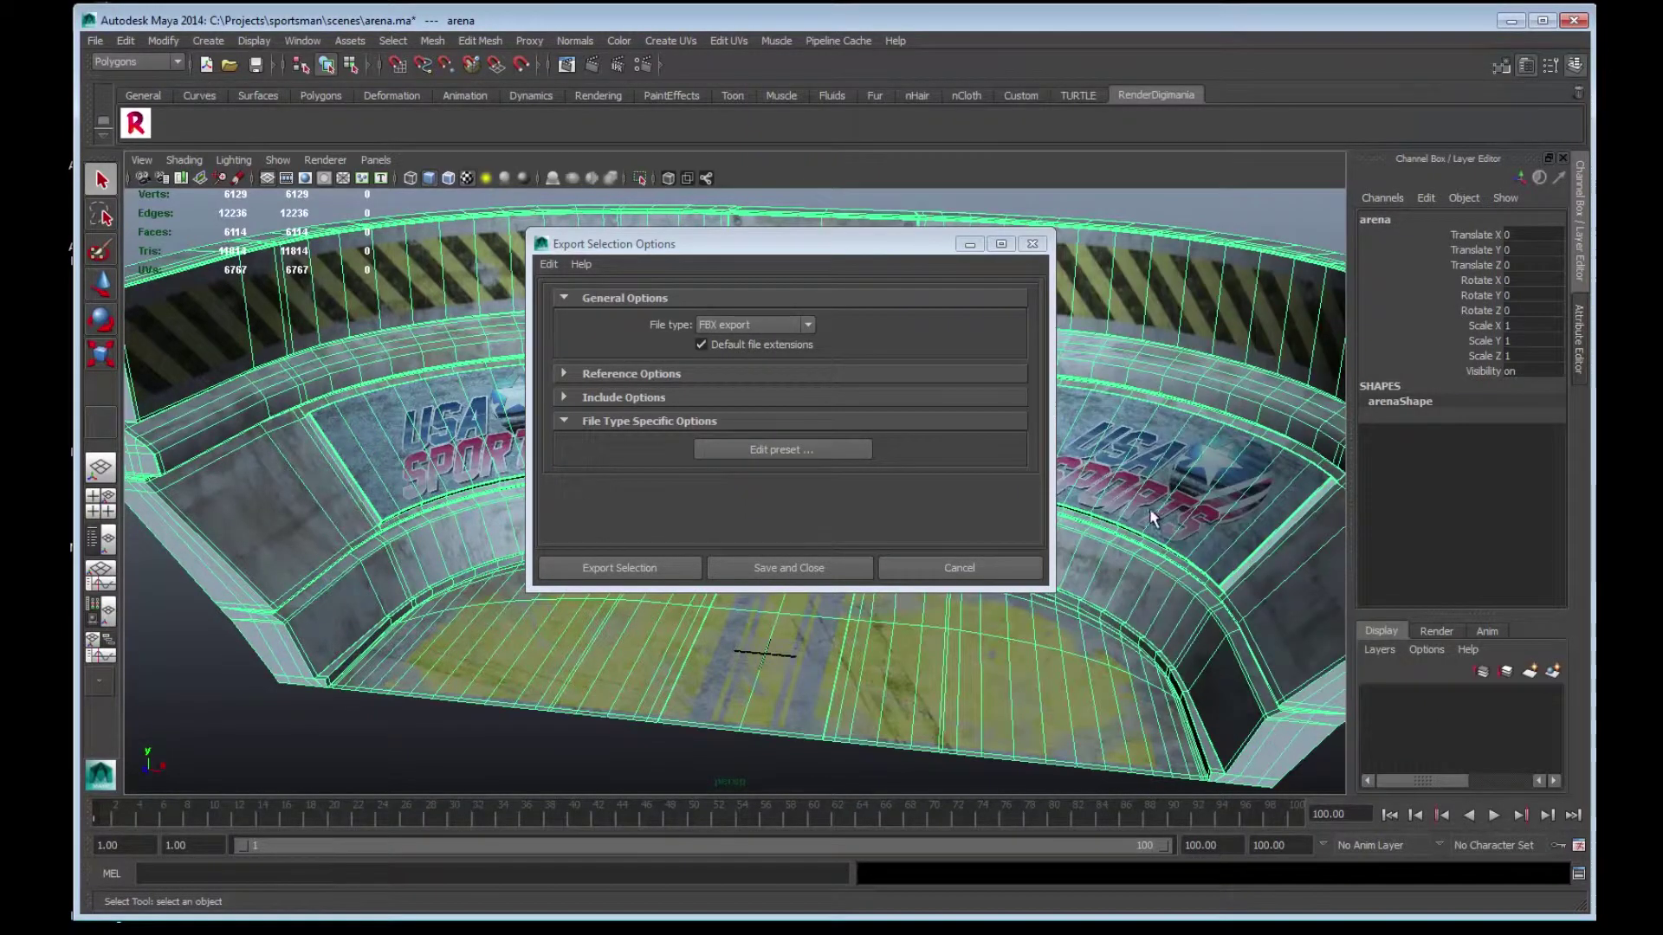
Export the selected arena as an FBX file named MyArena into the sportsman project's fbx folder
click(646, 572)
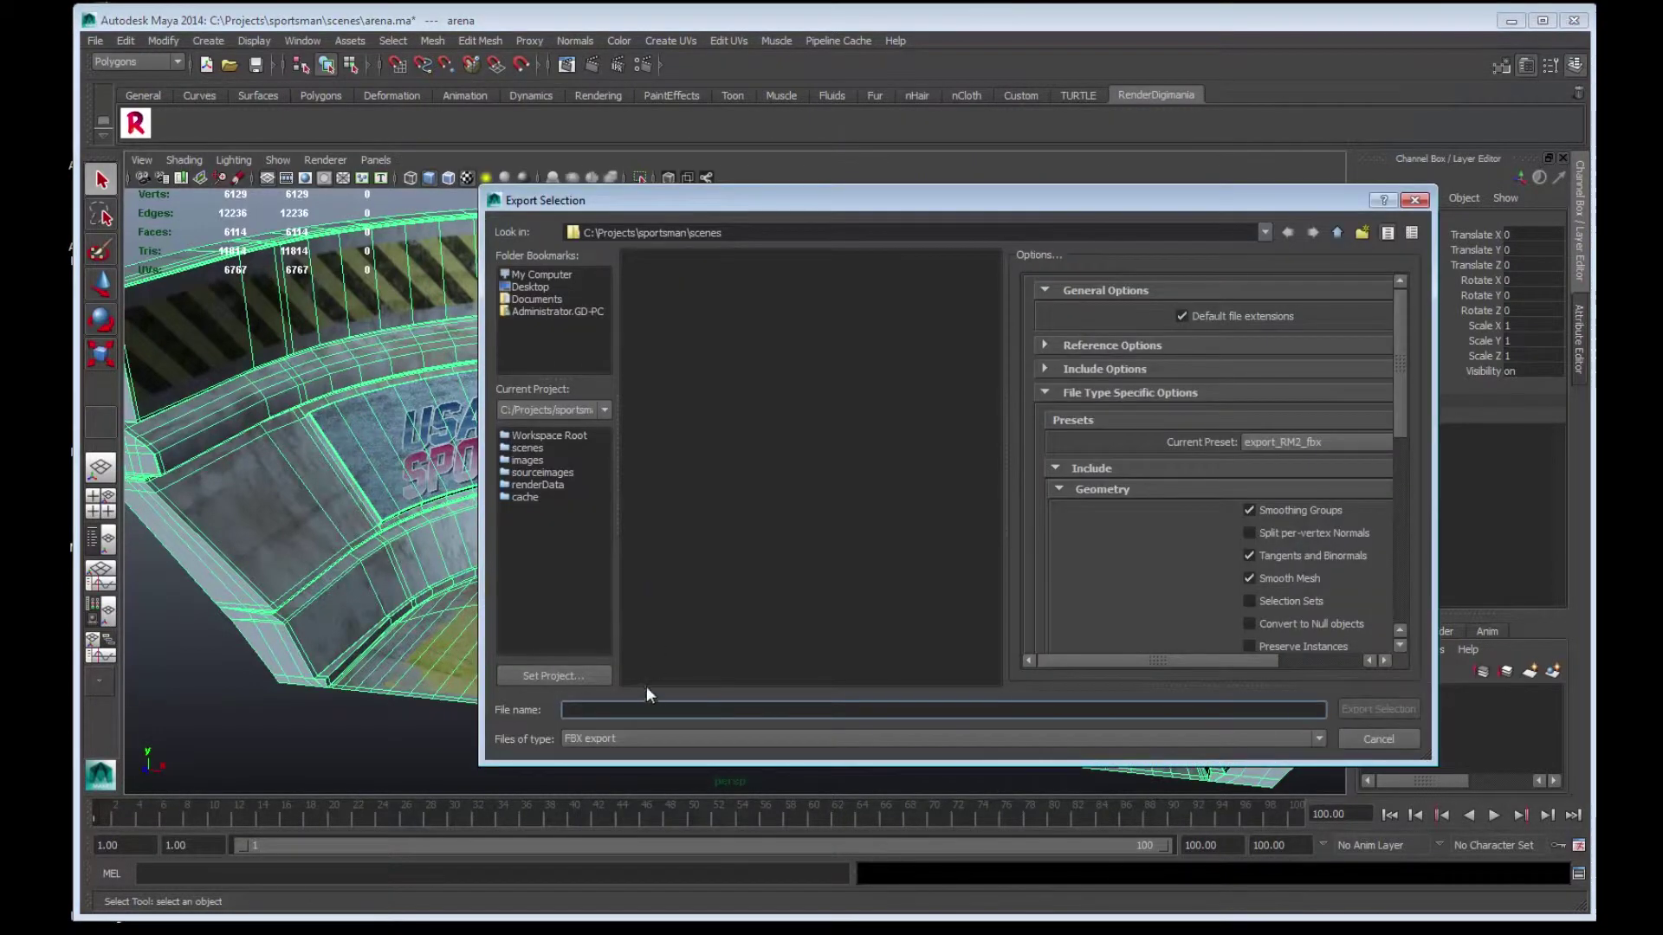
text(My)
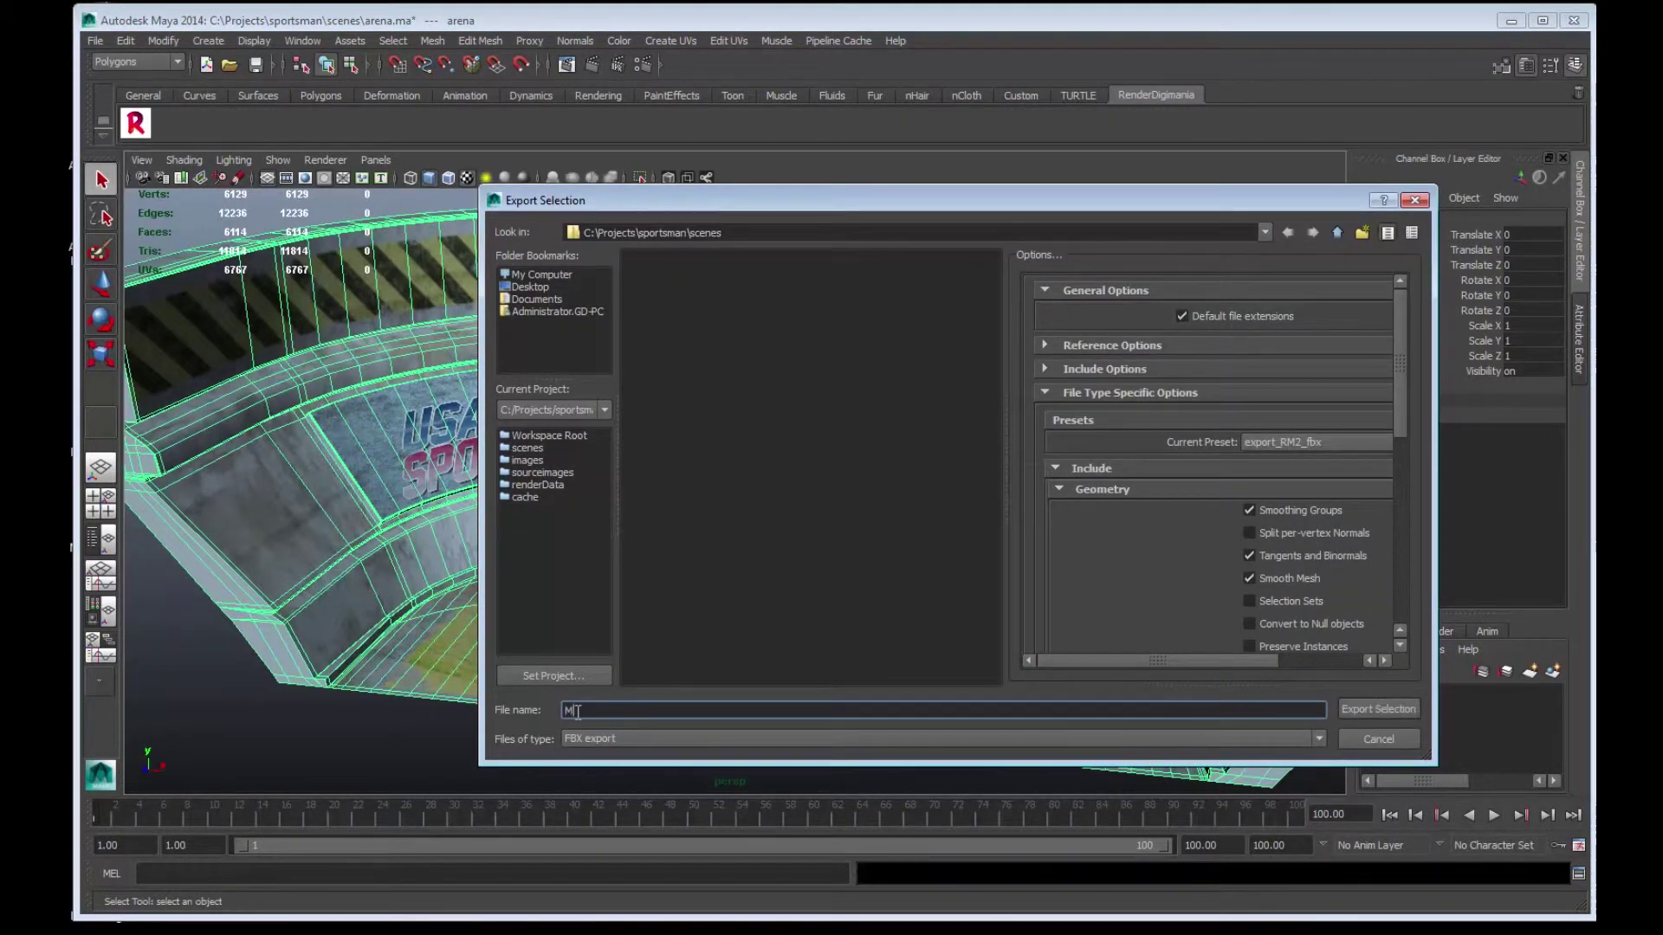
text(Arena)
click(1338, 227)
double_click(714, 292)
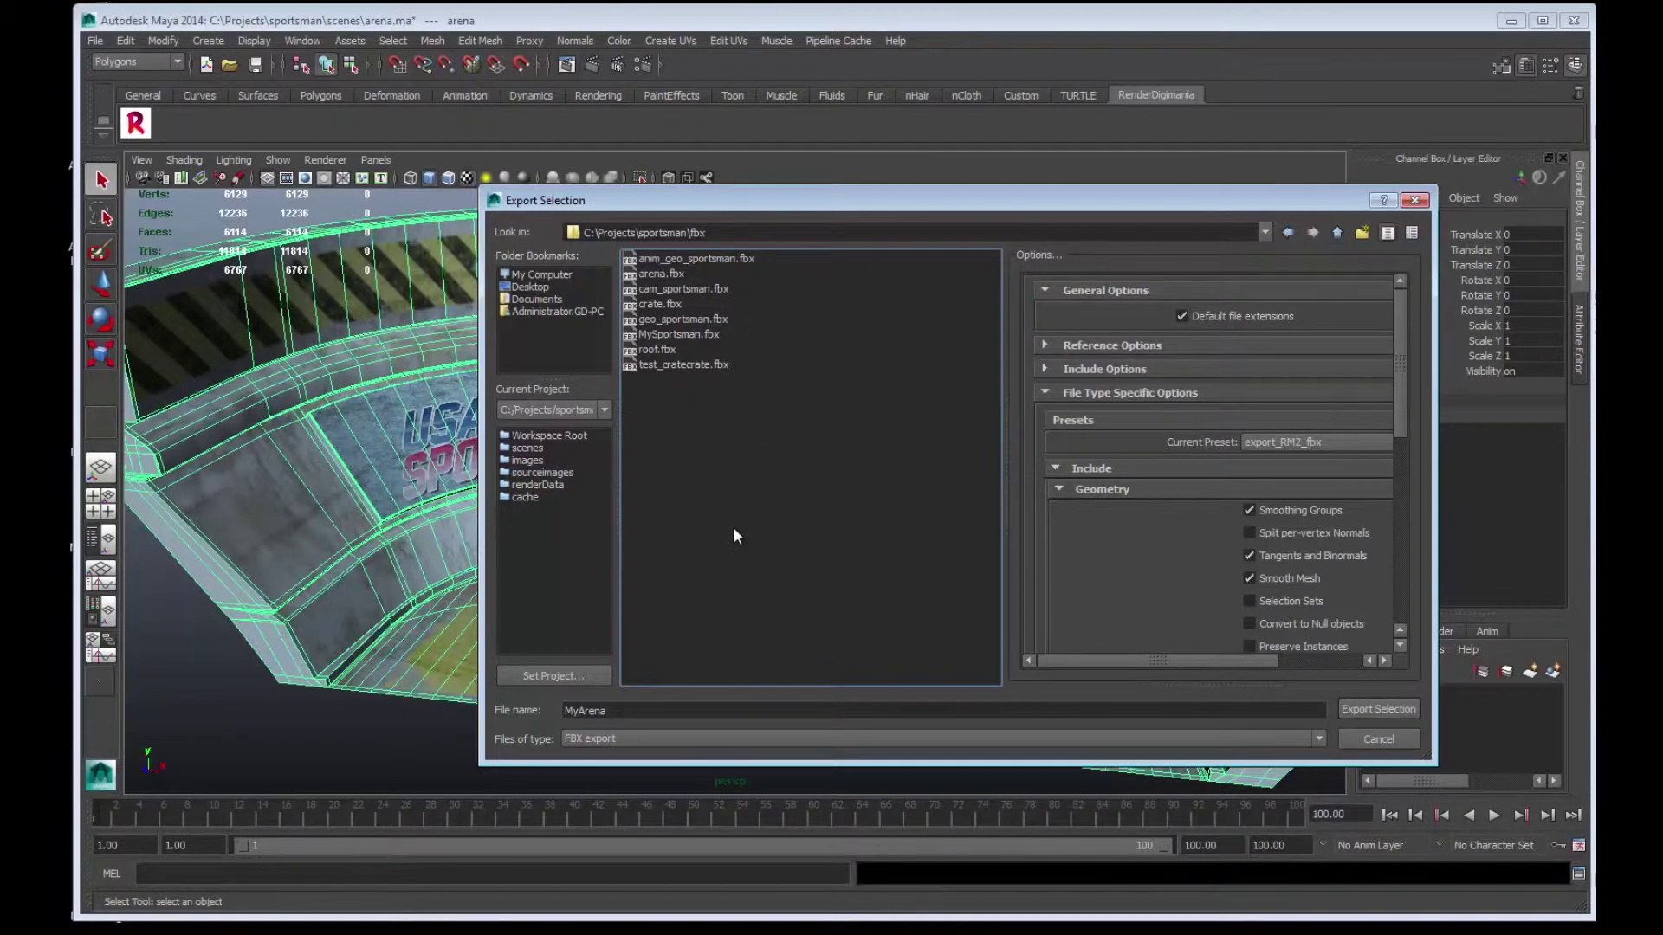
click(1362, 709)
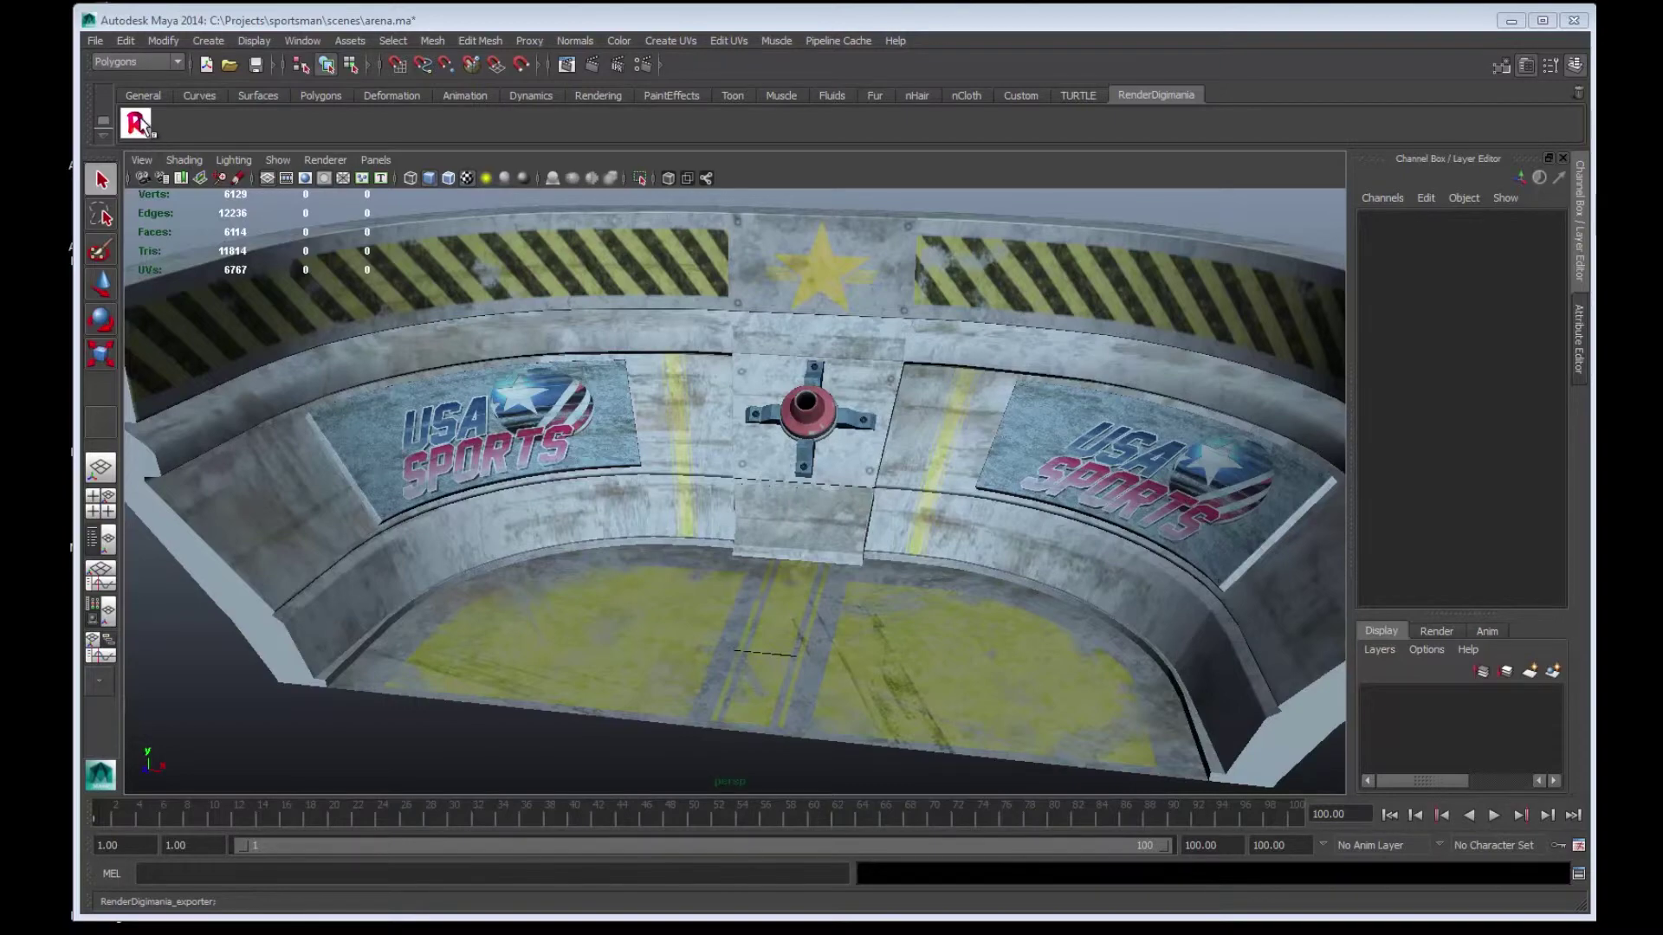
Select the arena, open the RenderDigimania Exporter and set its destination folder to C:/Projects/sportsman/fbx/
click(745, 472)
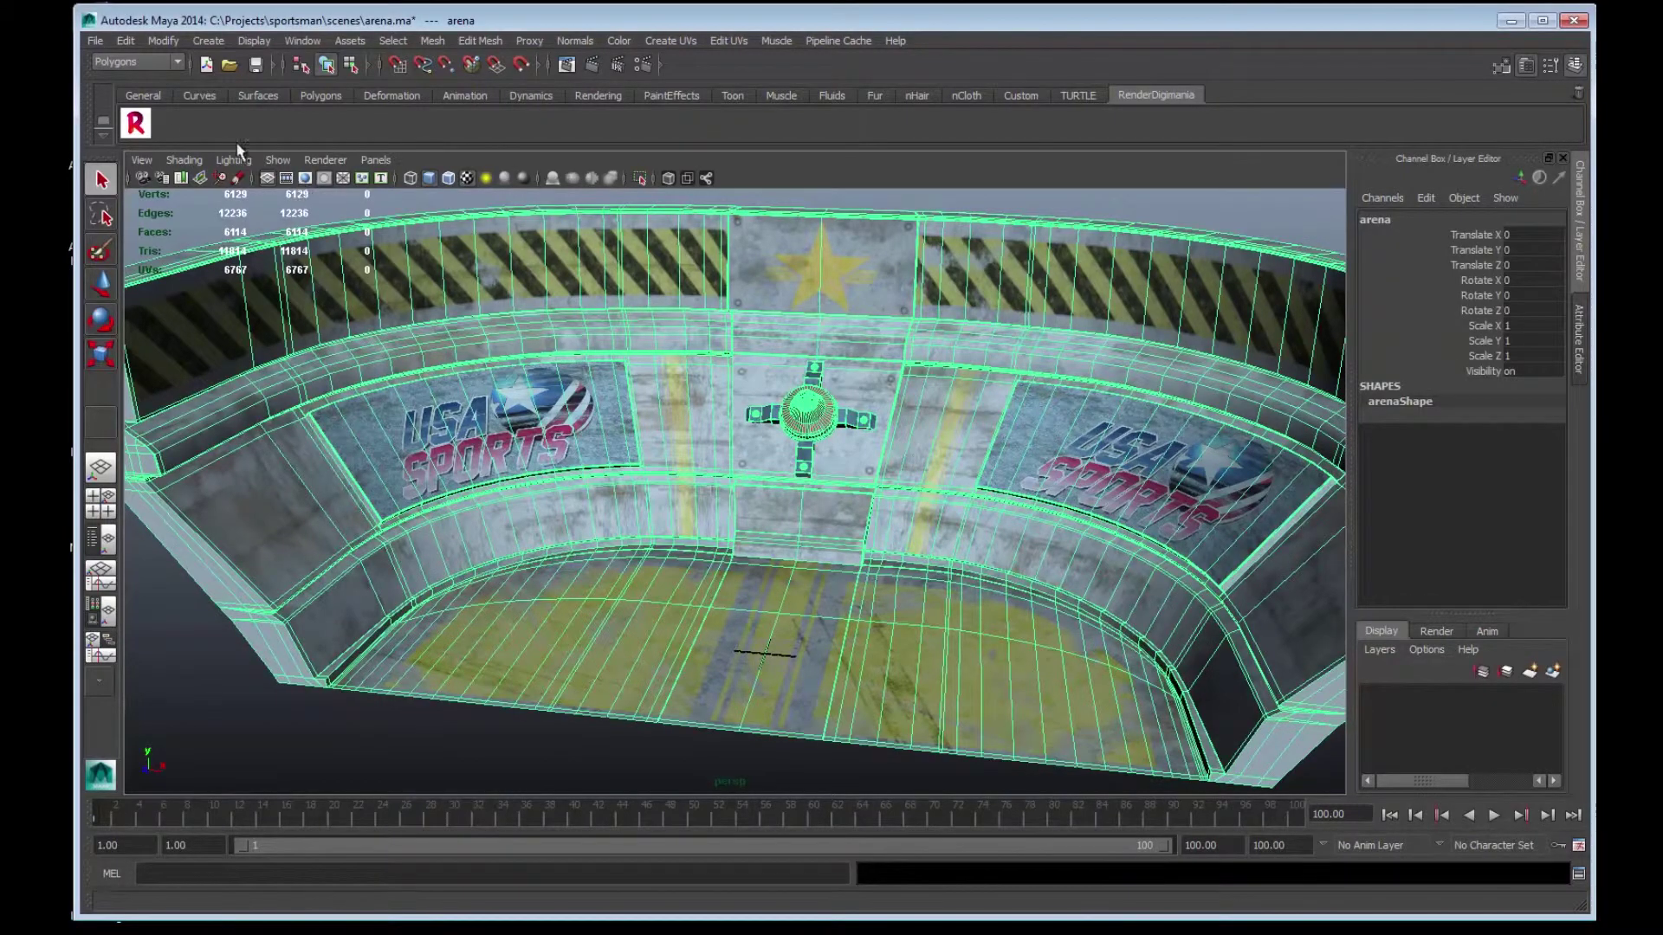
click(139, 124)
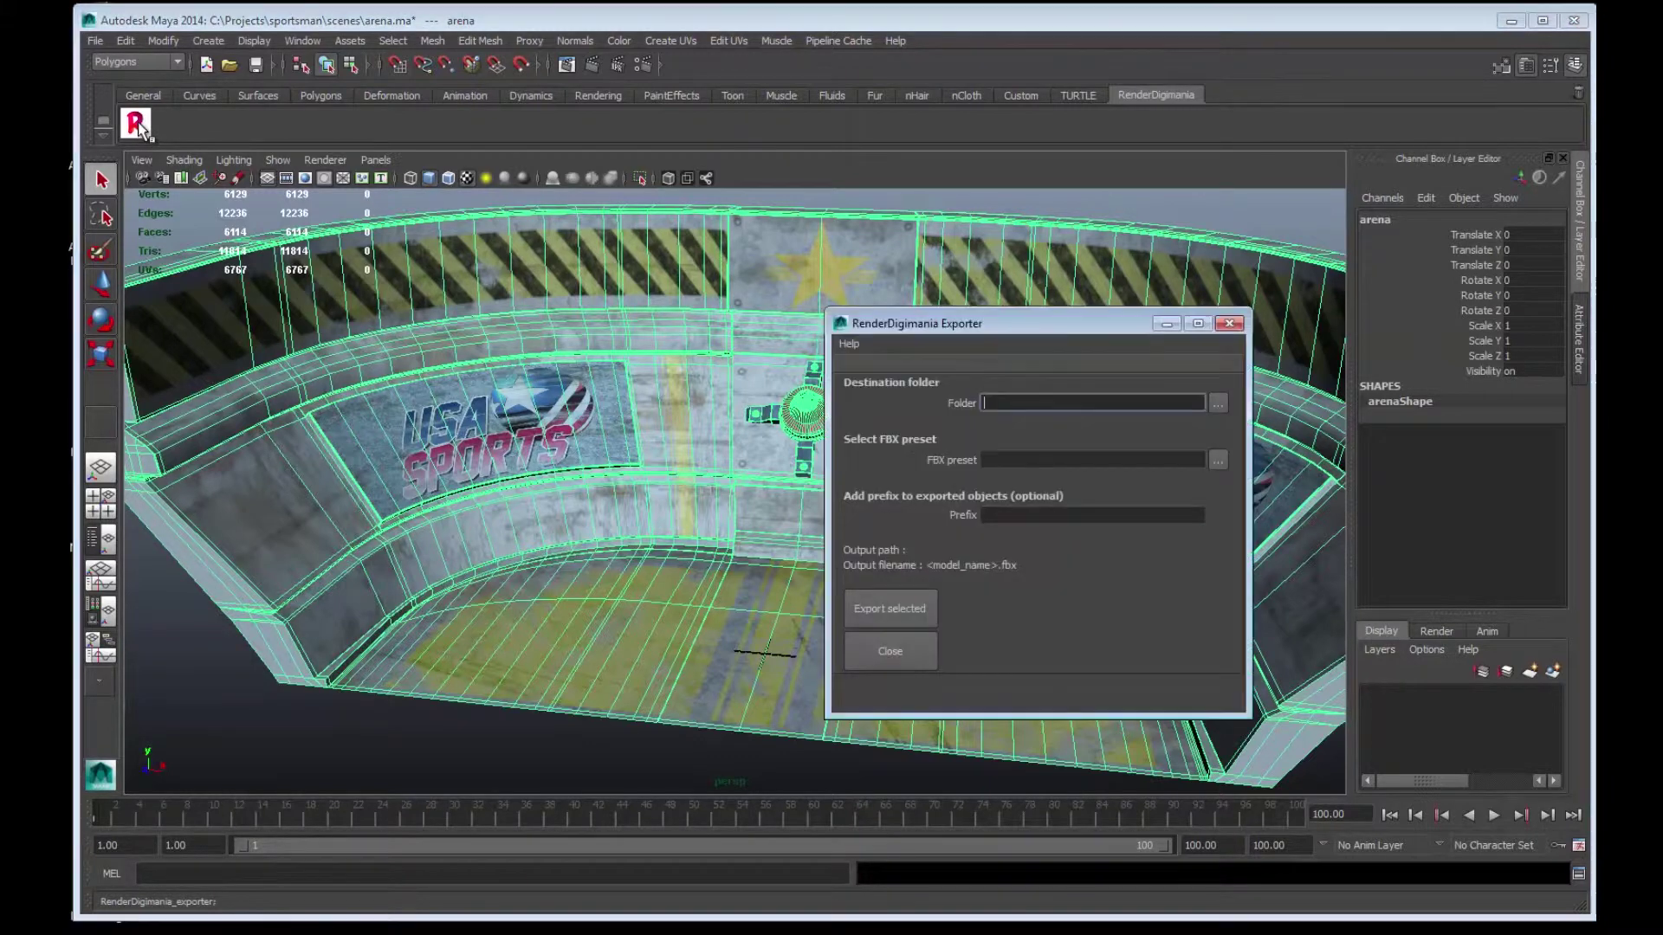
drag(935, 324, 670, 213)
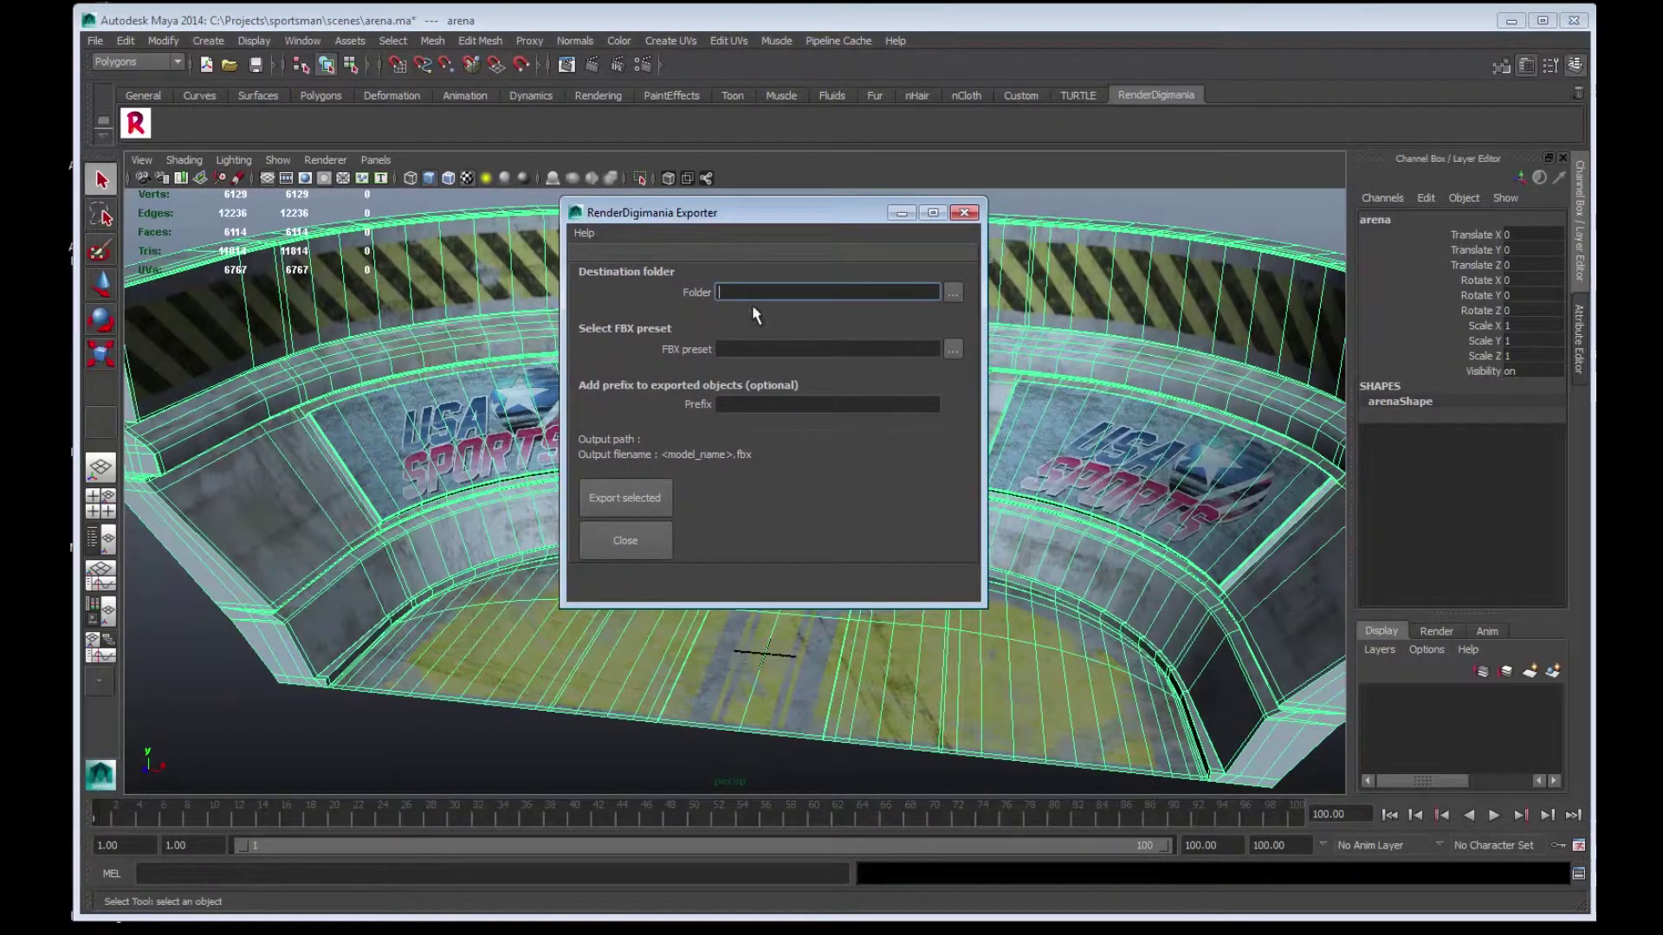
click(954, 293)
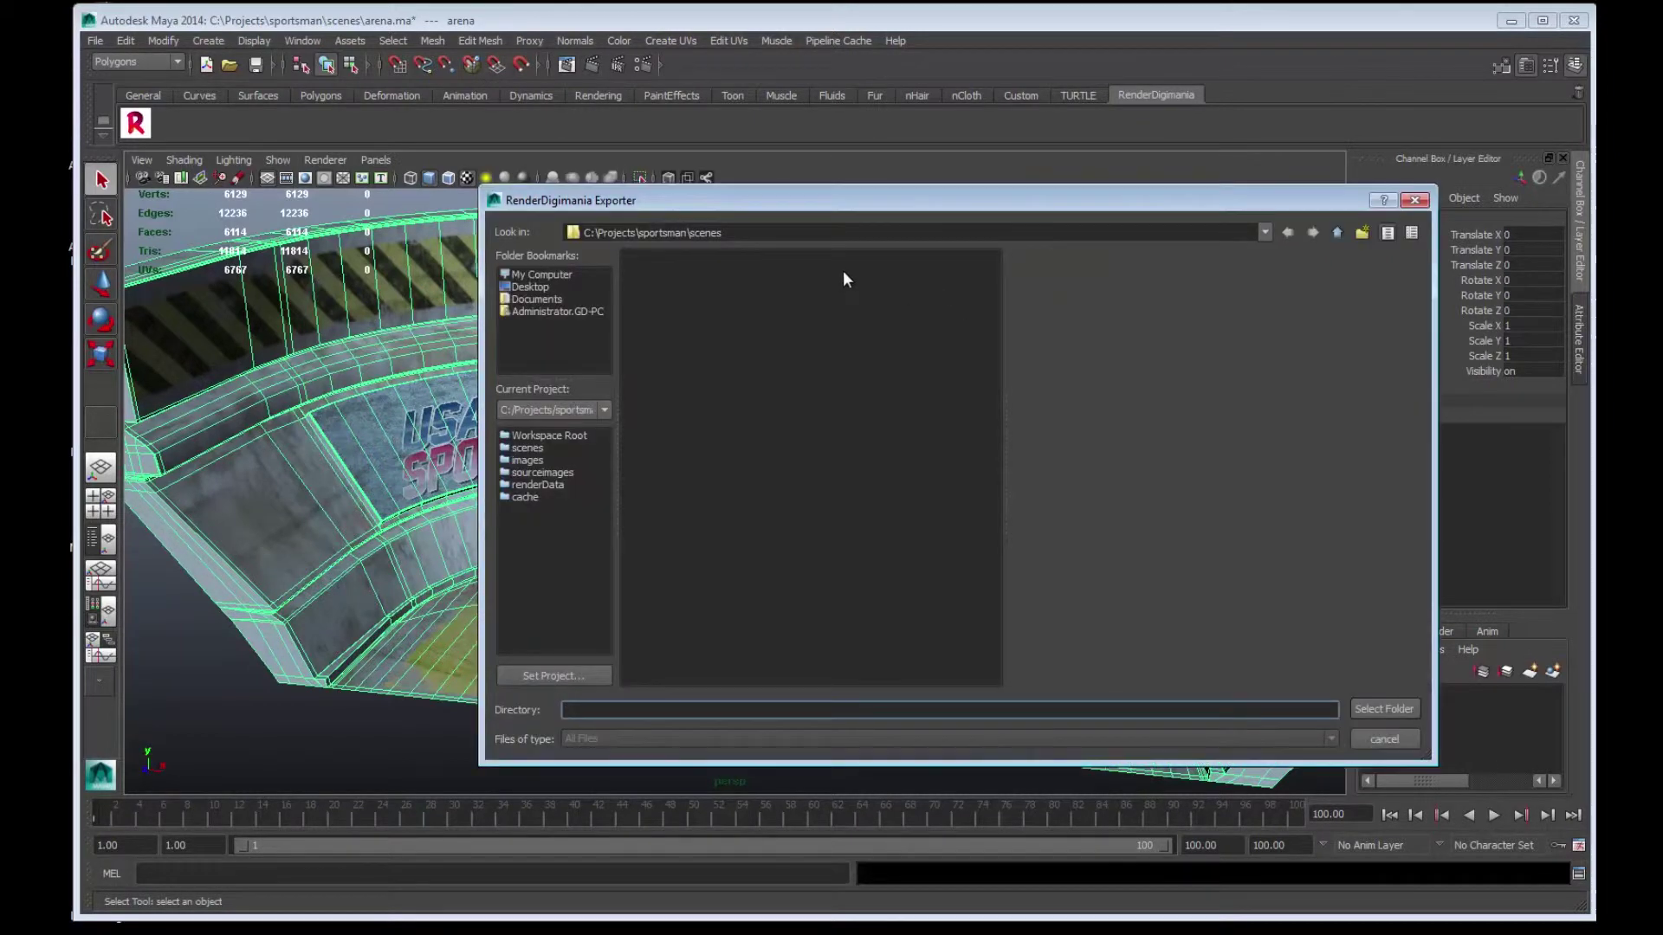
click(1336, 233)
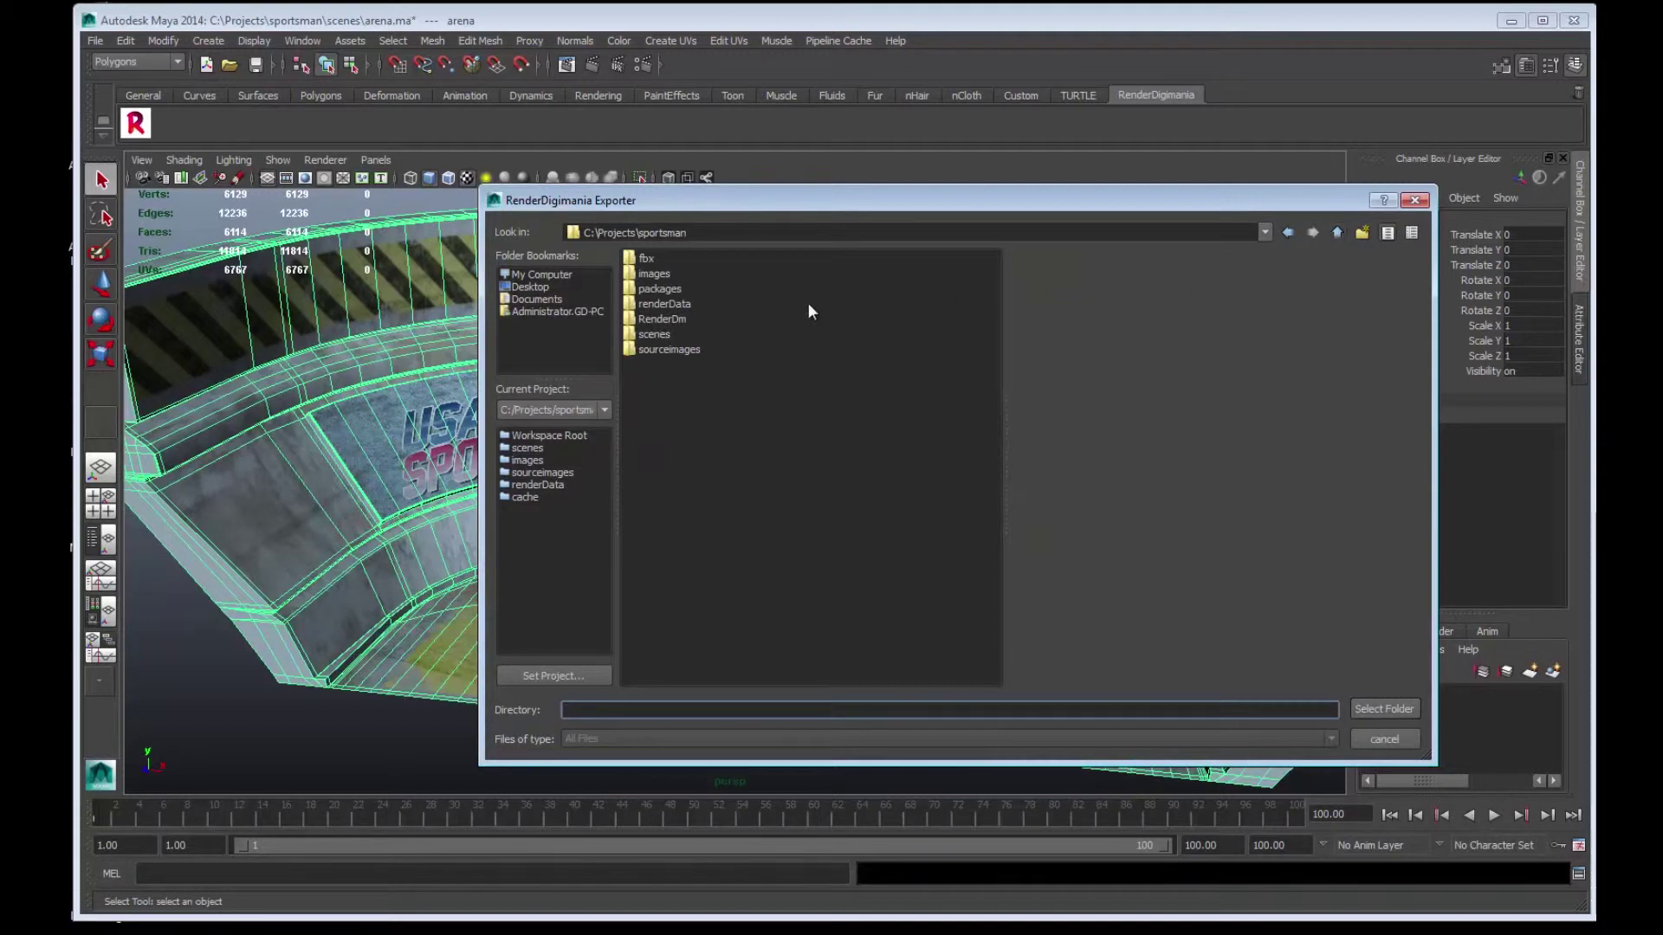
click(648, 258)
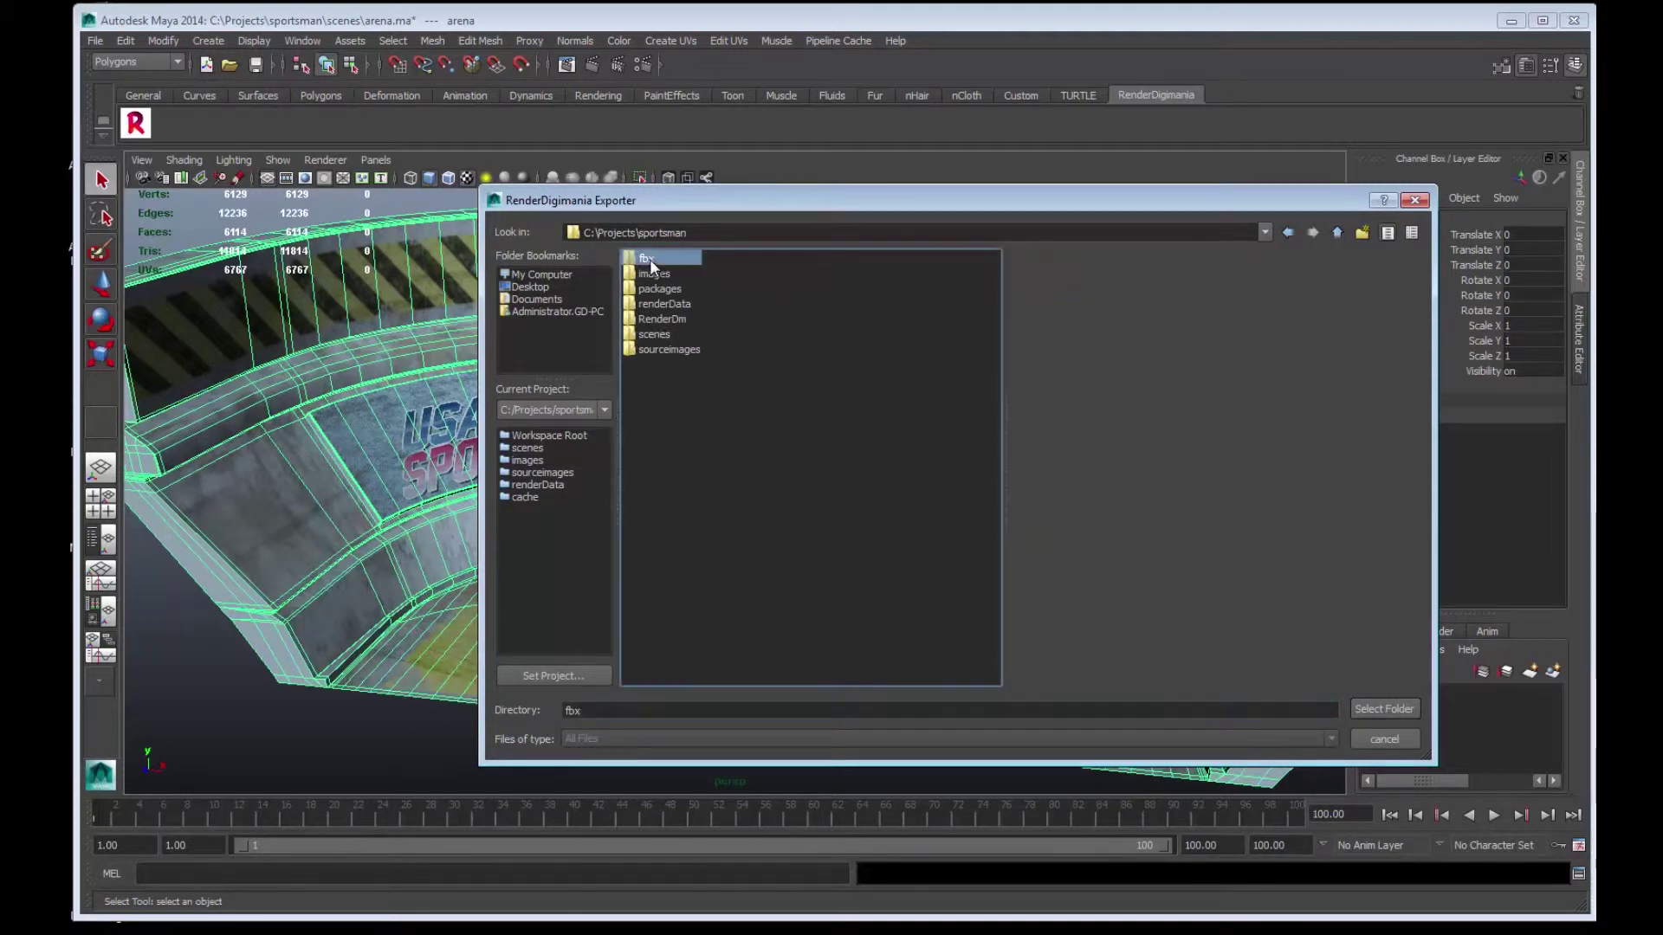
double_click(648, 258)
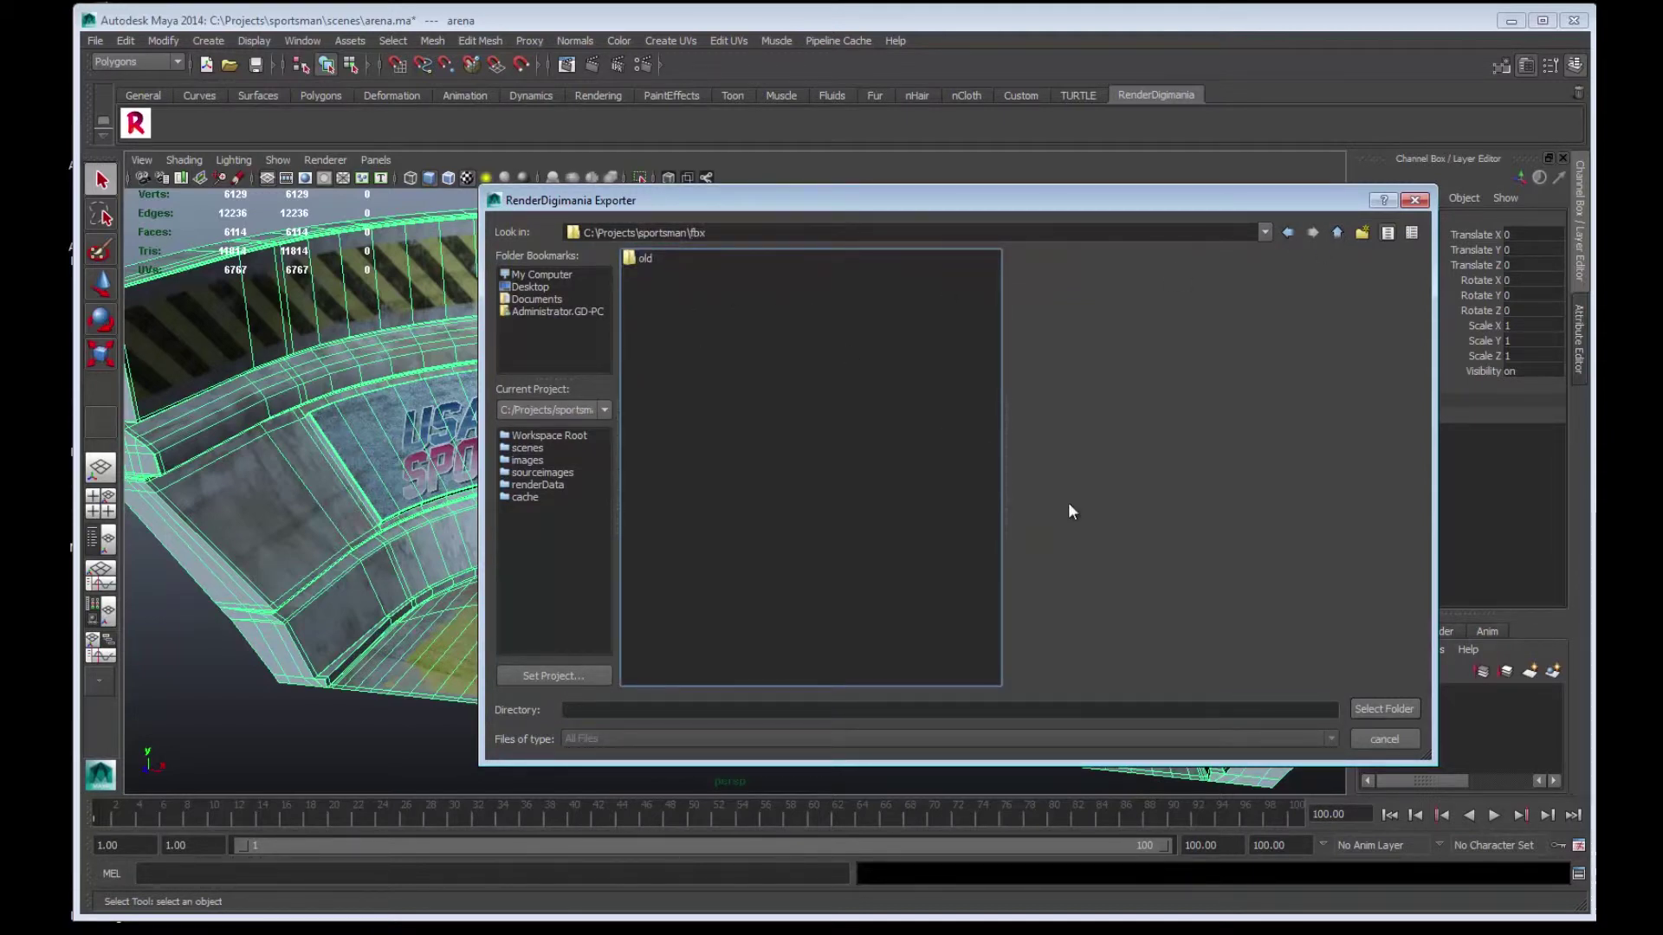
click(1390, 708)
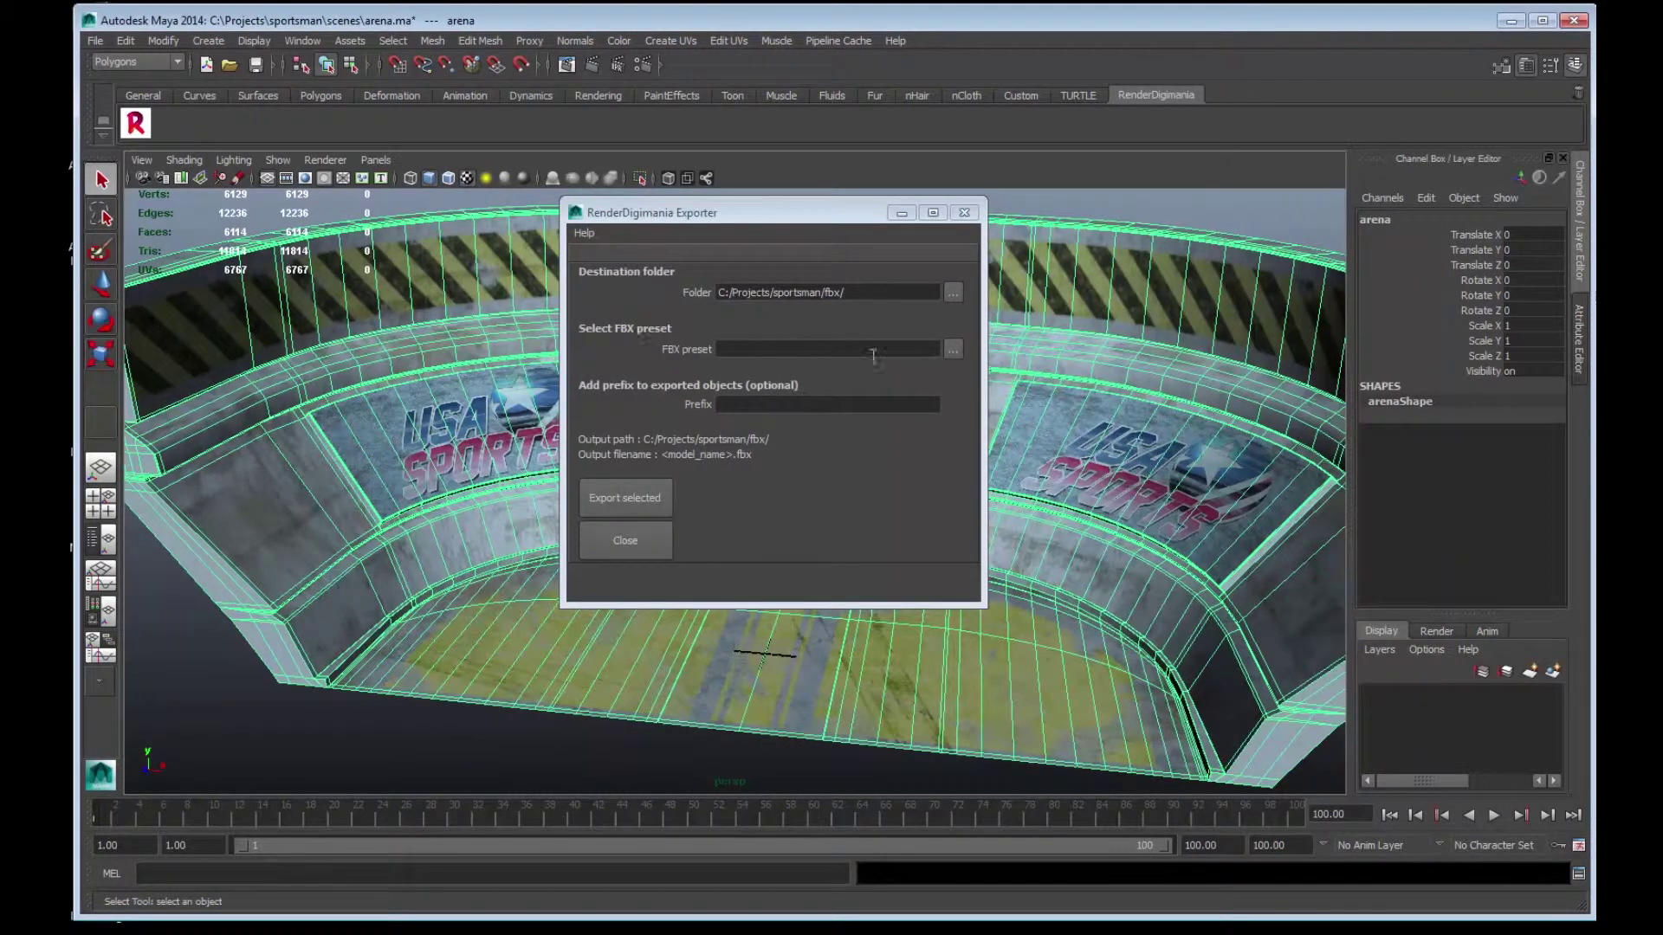
Load export_RM2_fbx.fbxexportpreset from the maya FBX/Presets/2014.1/export folder as the exporter's FBX preset
click(952, 350)
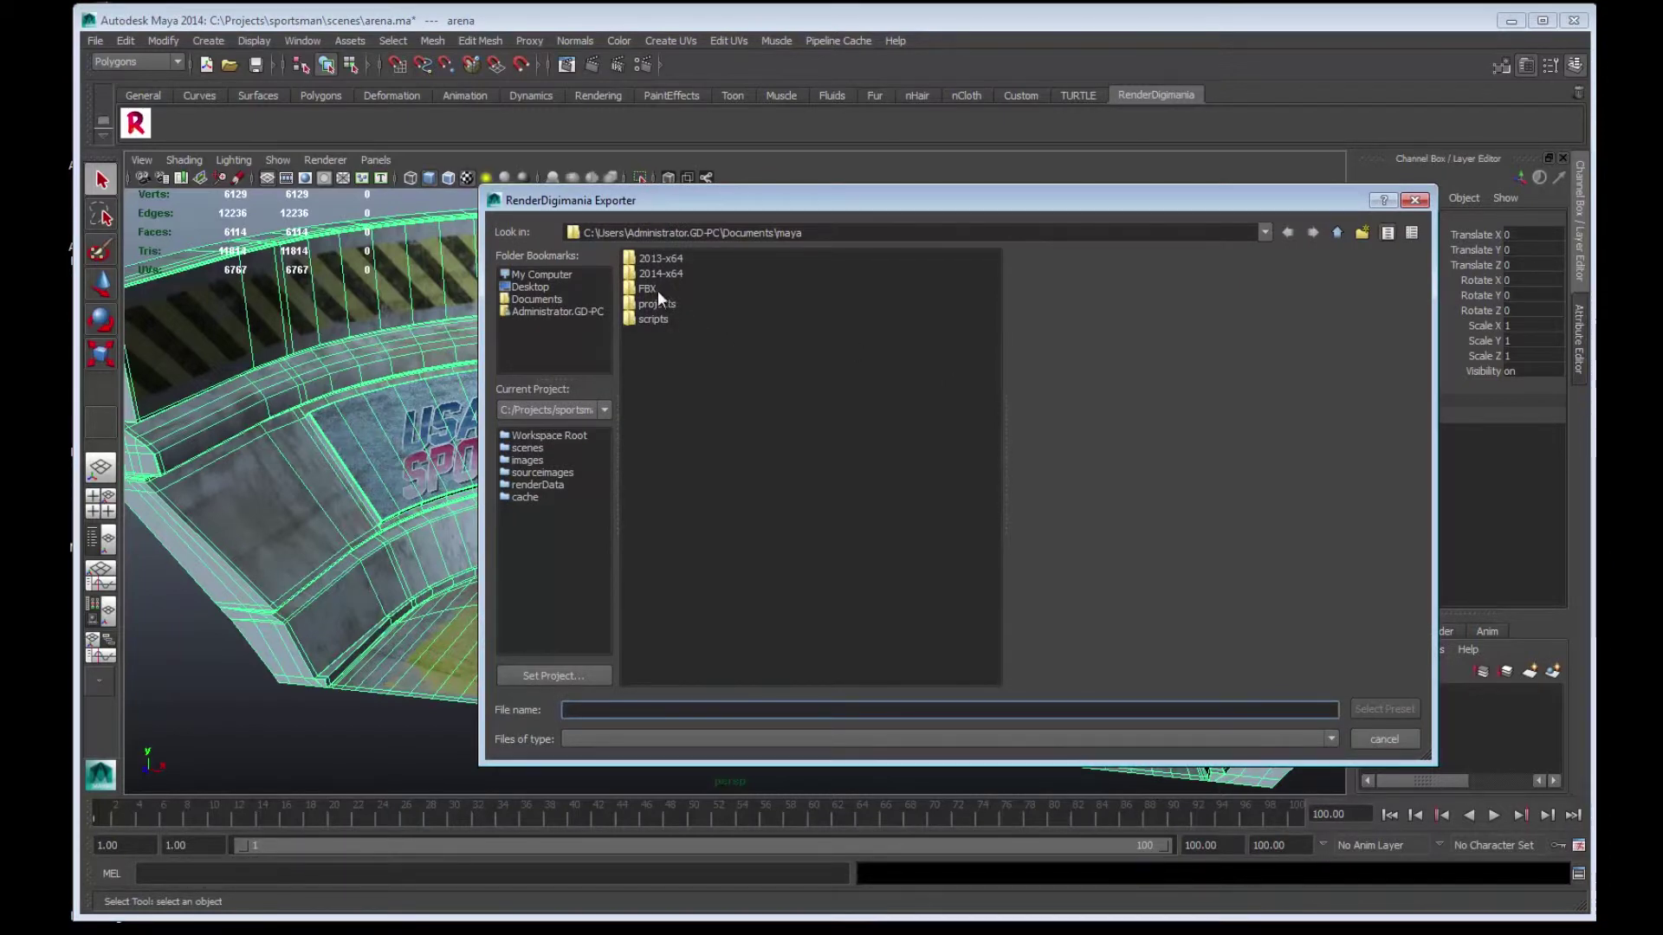
double_click(647, 288)
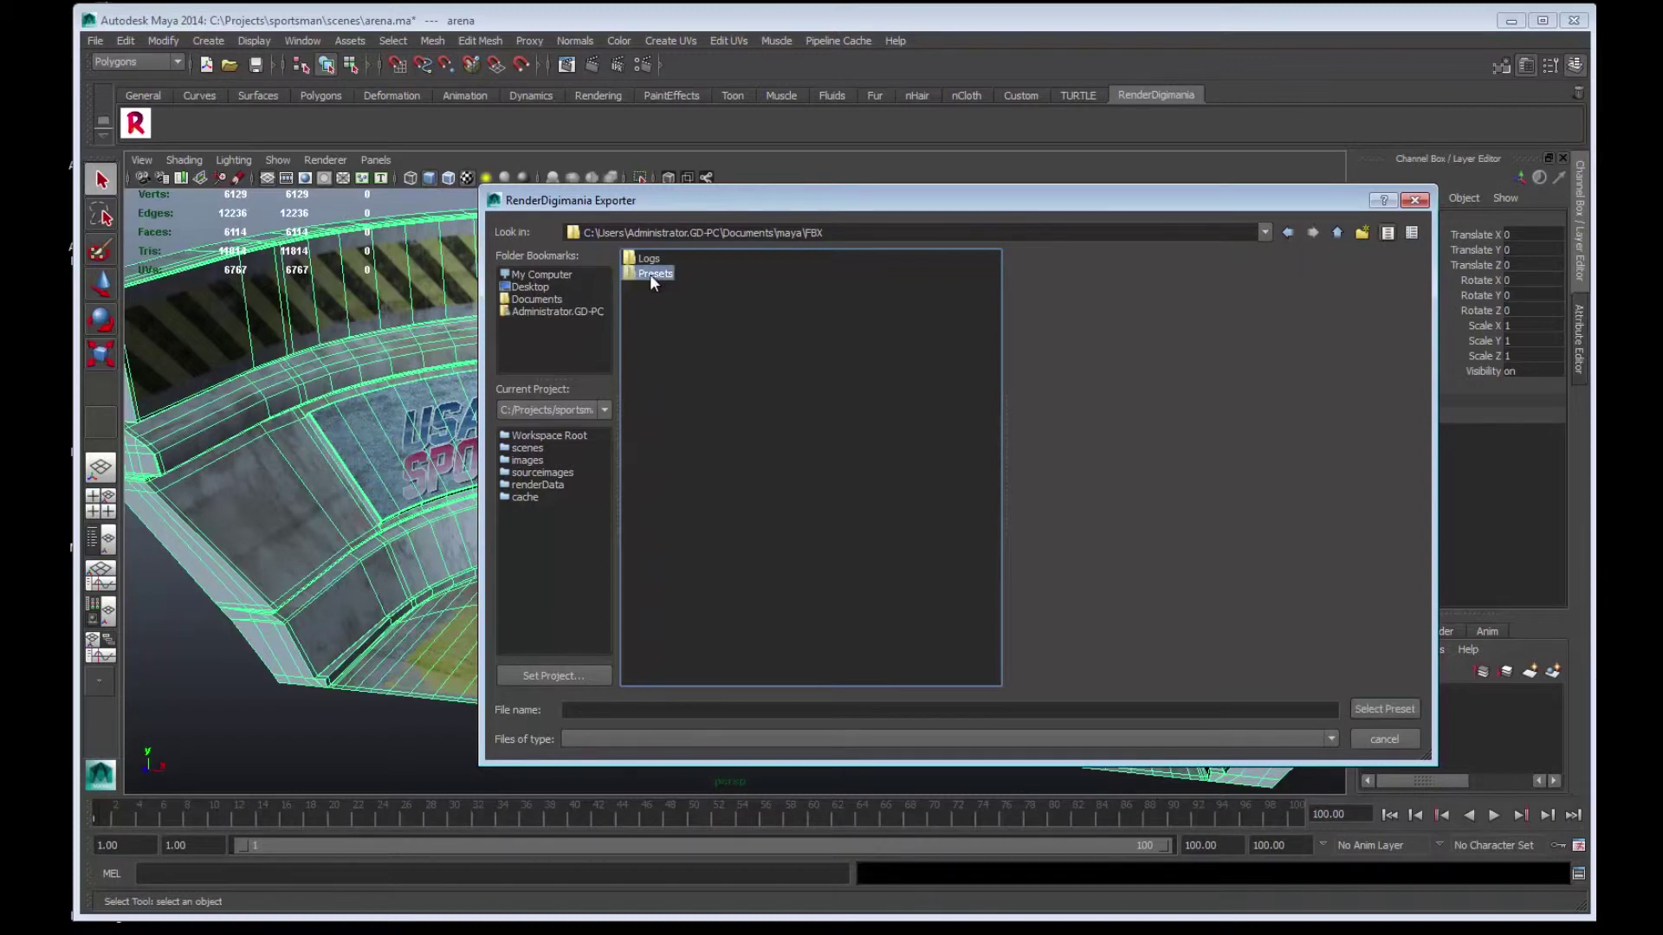
double_click(656, 273)
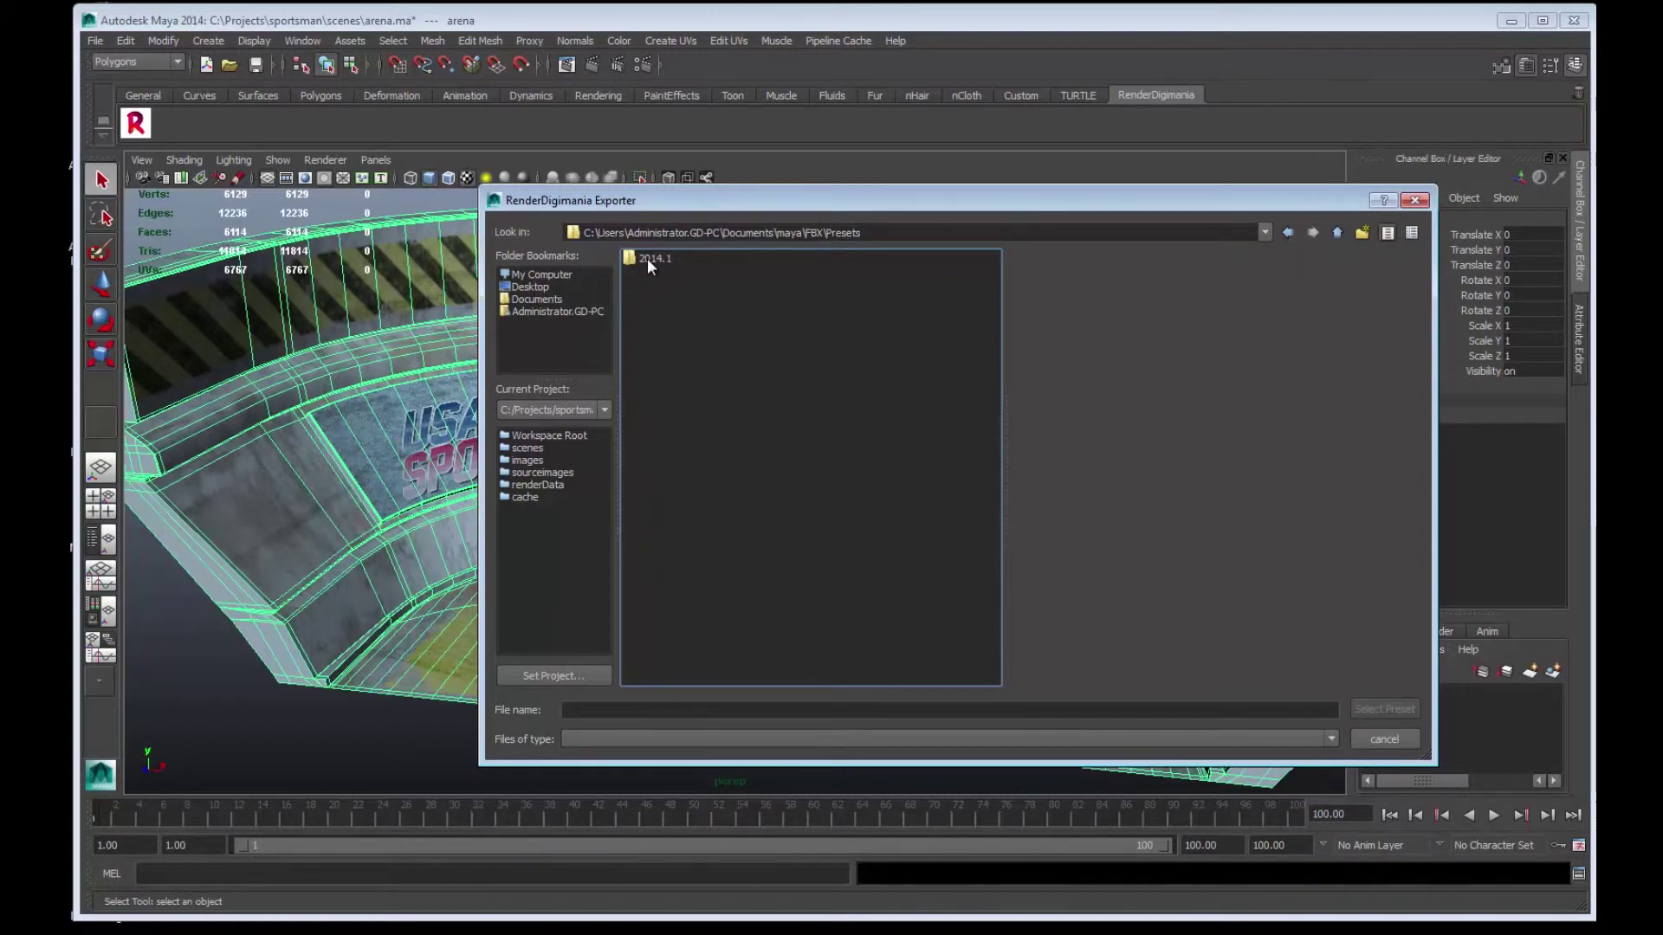
double_click(647, 259)
double_click(654, 259)
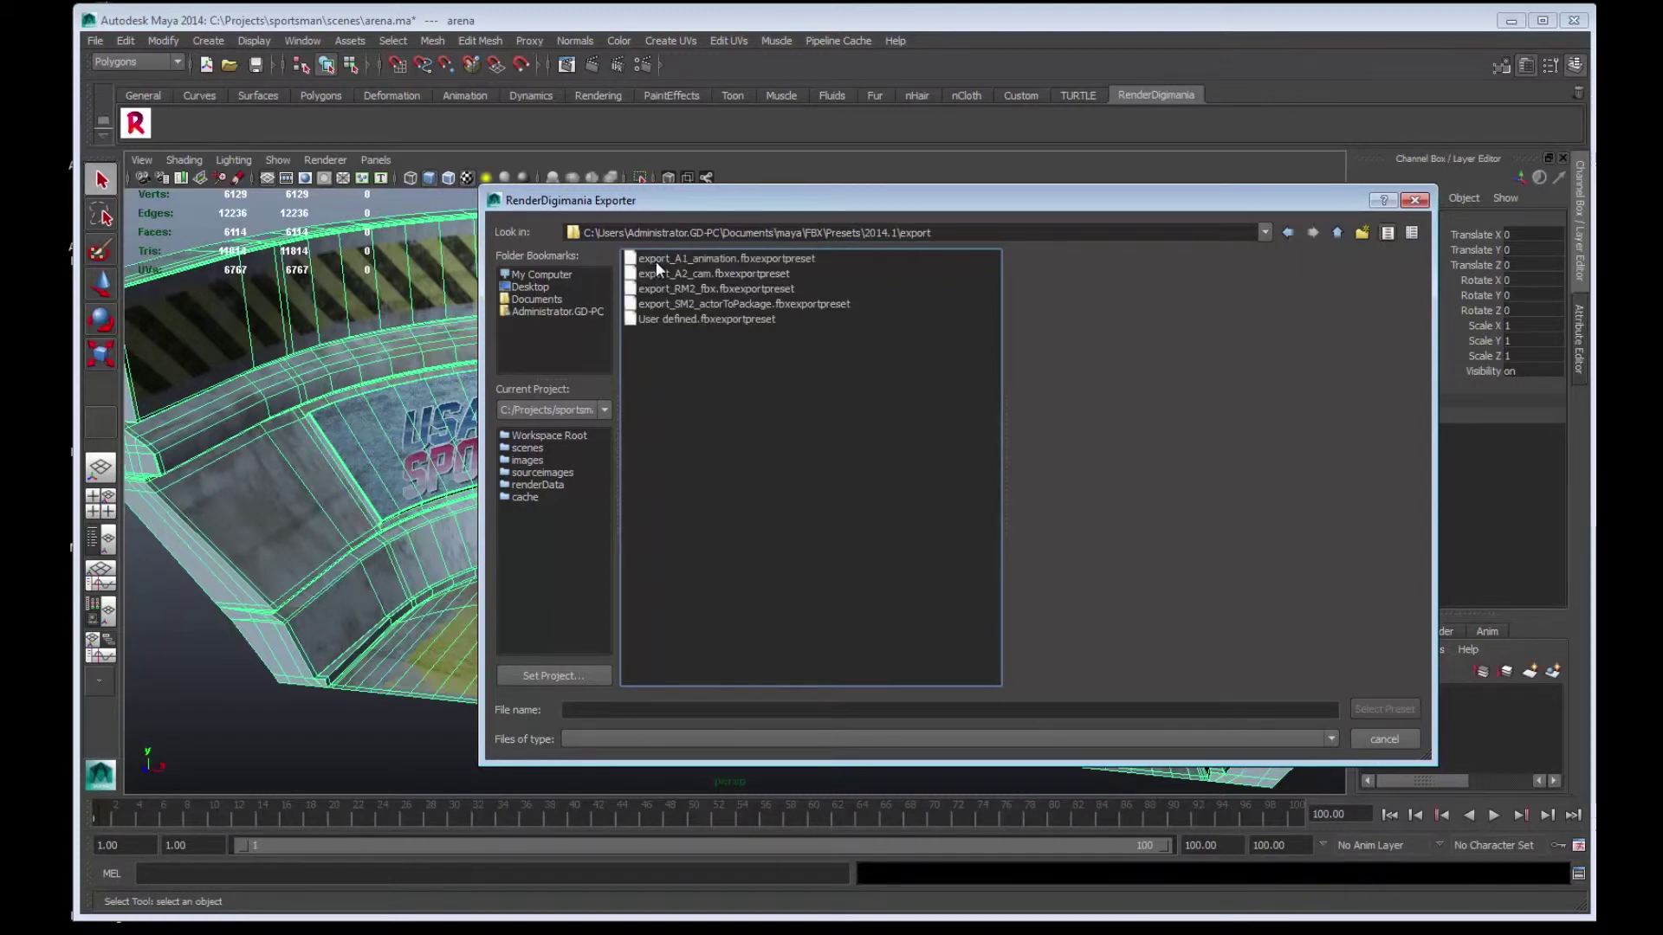
click(693, 288)
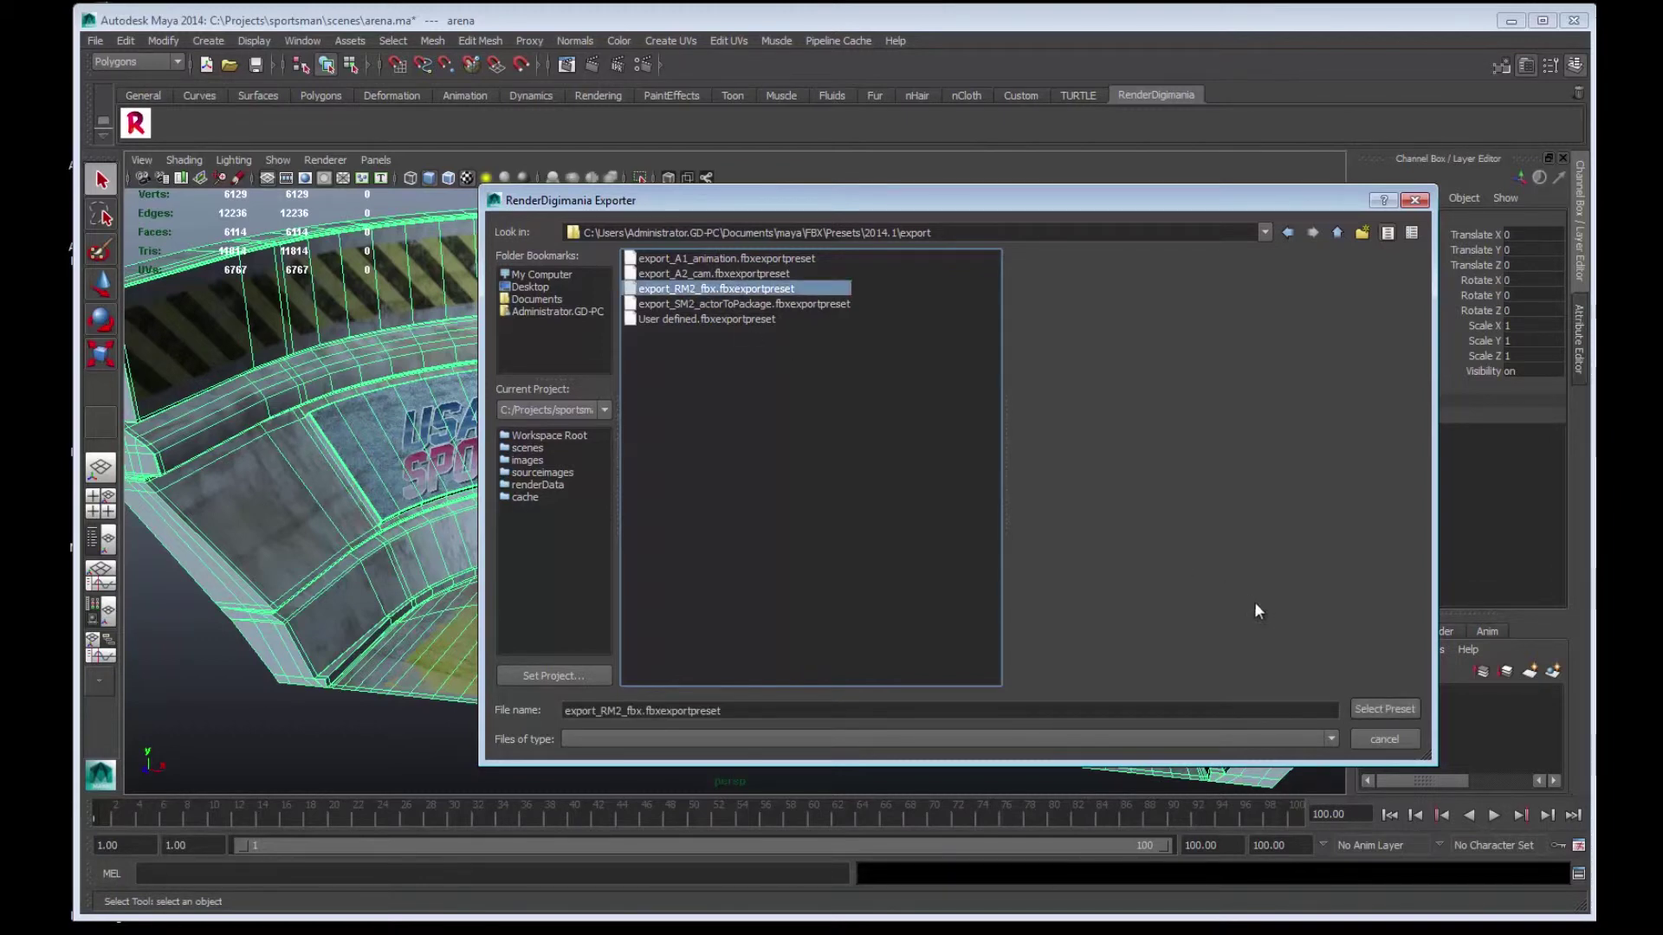
click(1369, 709)
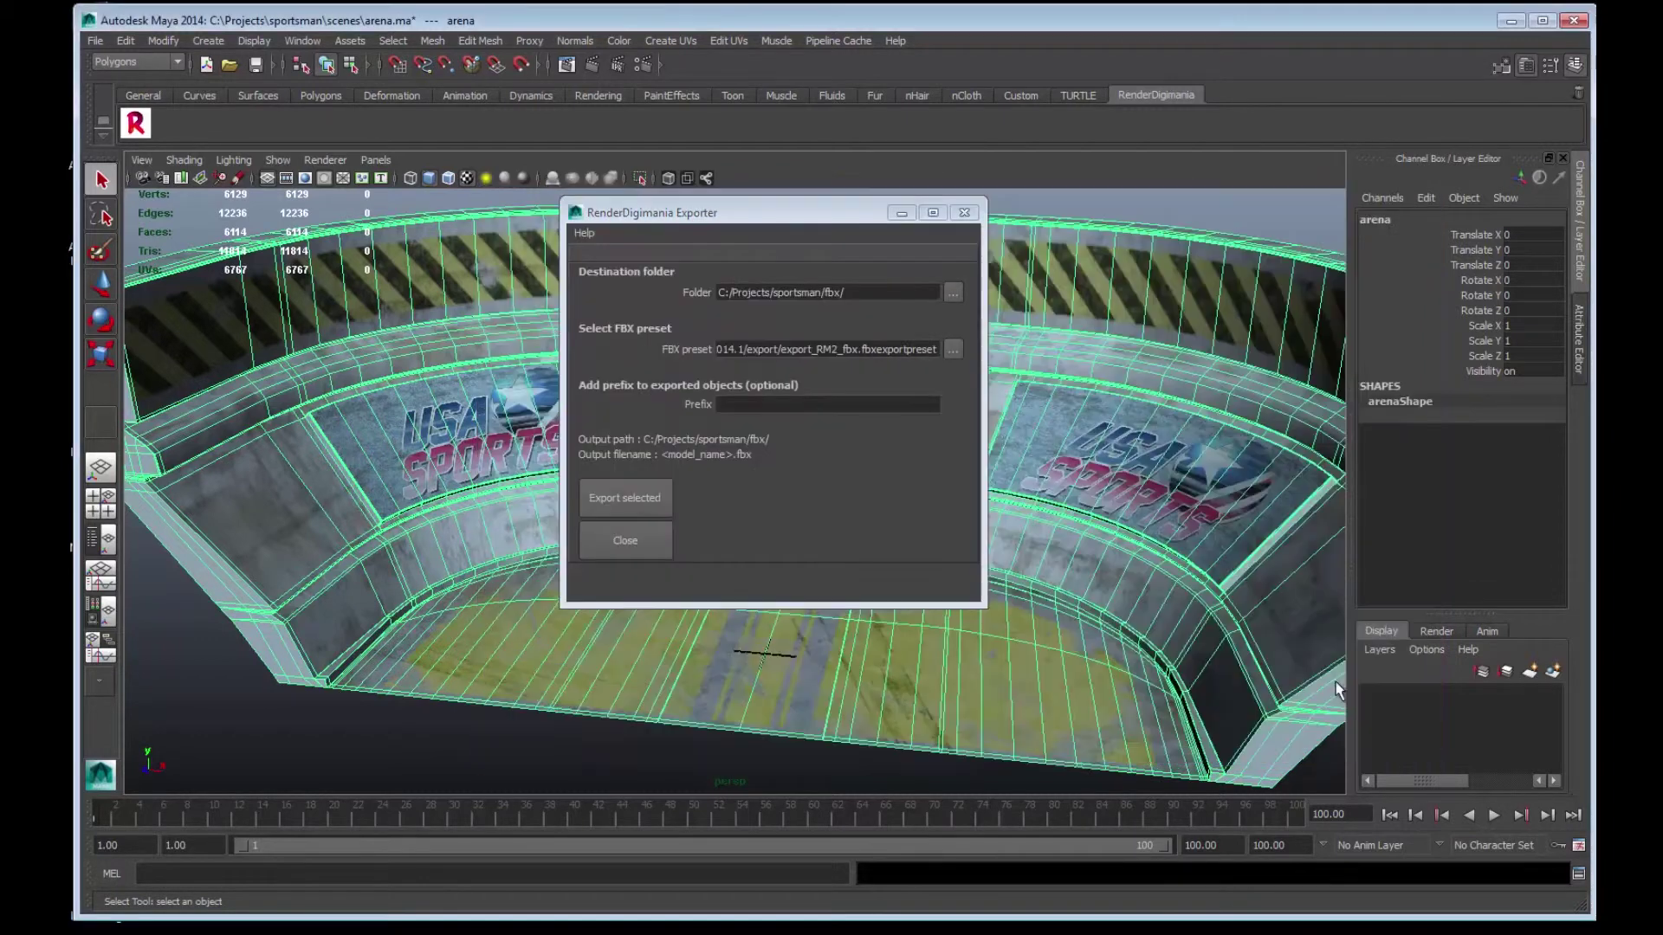
Export the selected arena with the object prefix Exporter_, and switch to Windows Explorer to check the fbx folder
click(726, 405)
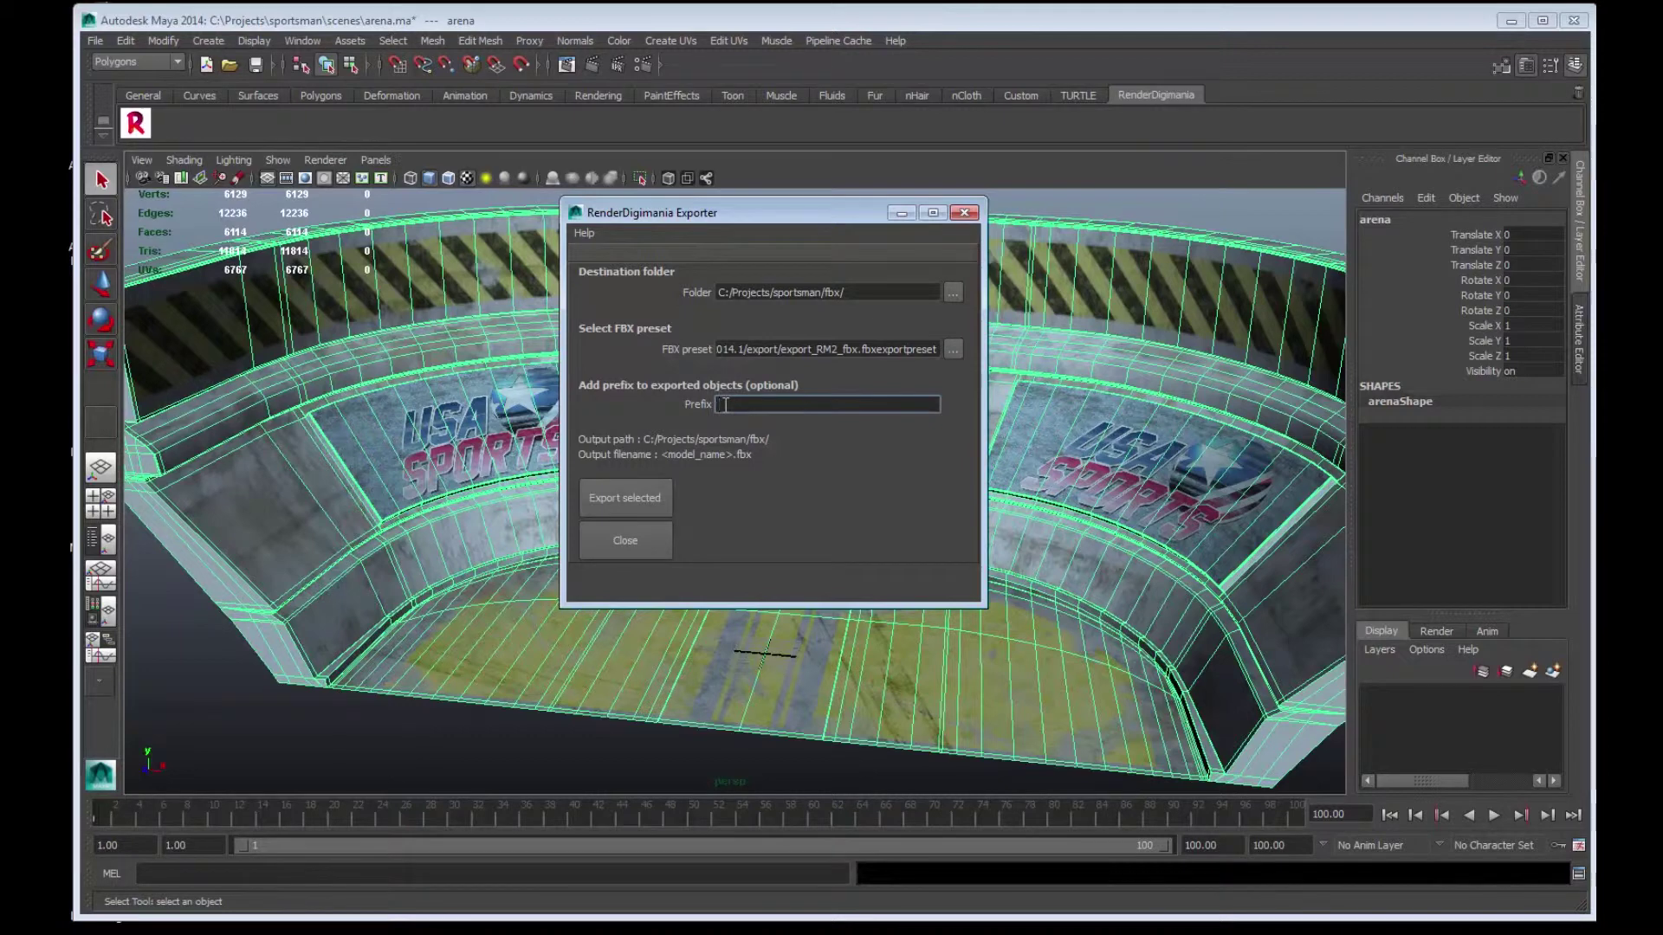
text(Exporter)
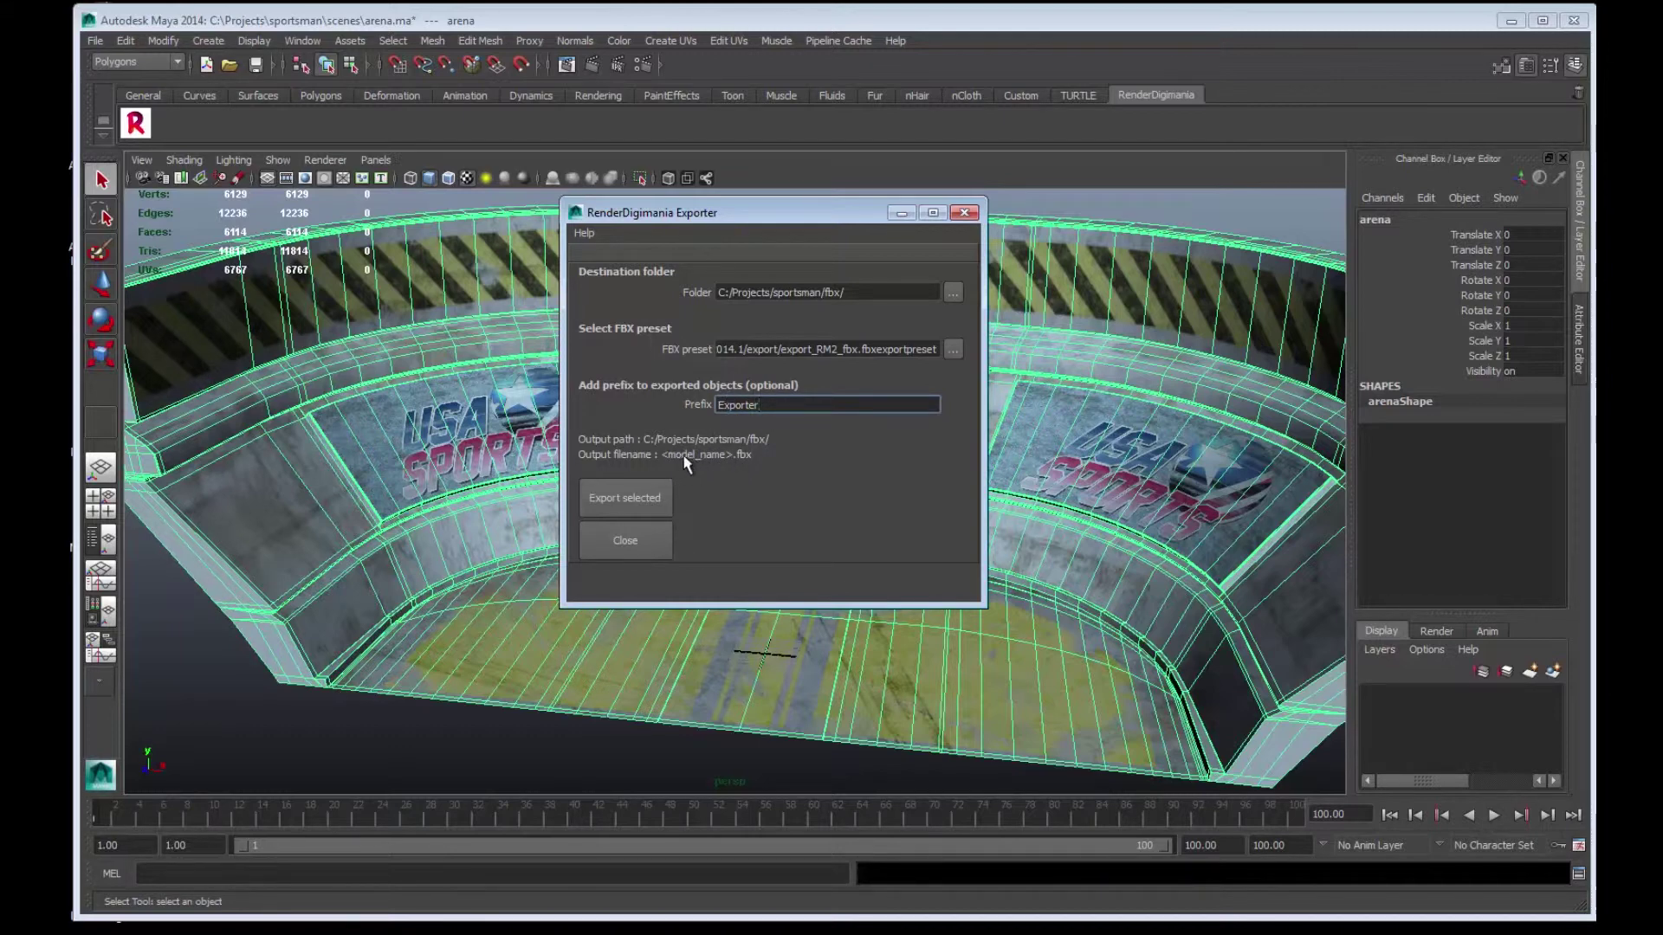
text(_)
click(623, 494)
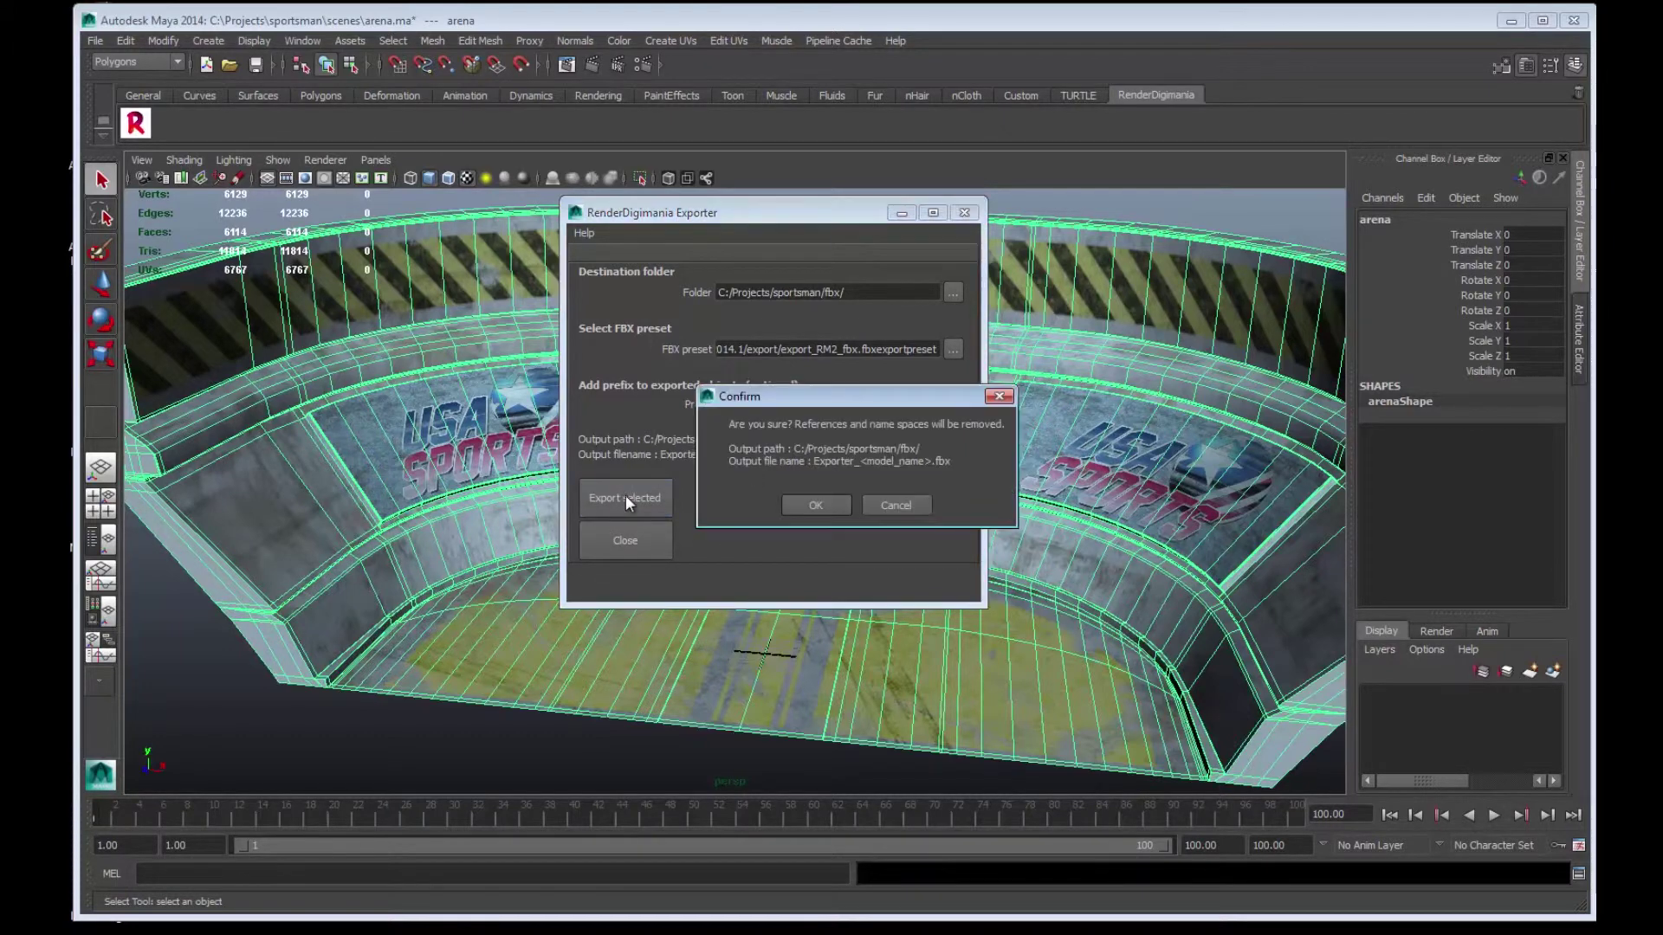
click(829, 502)
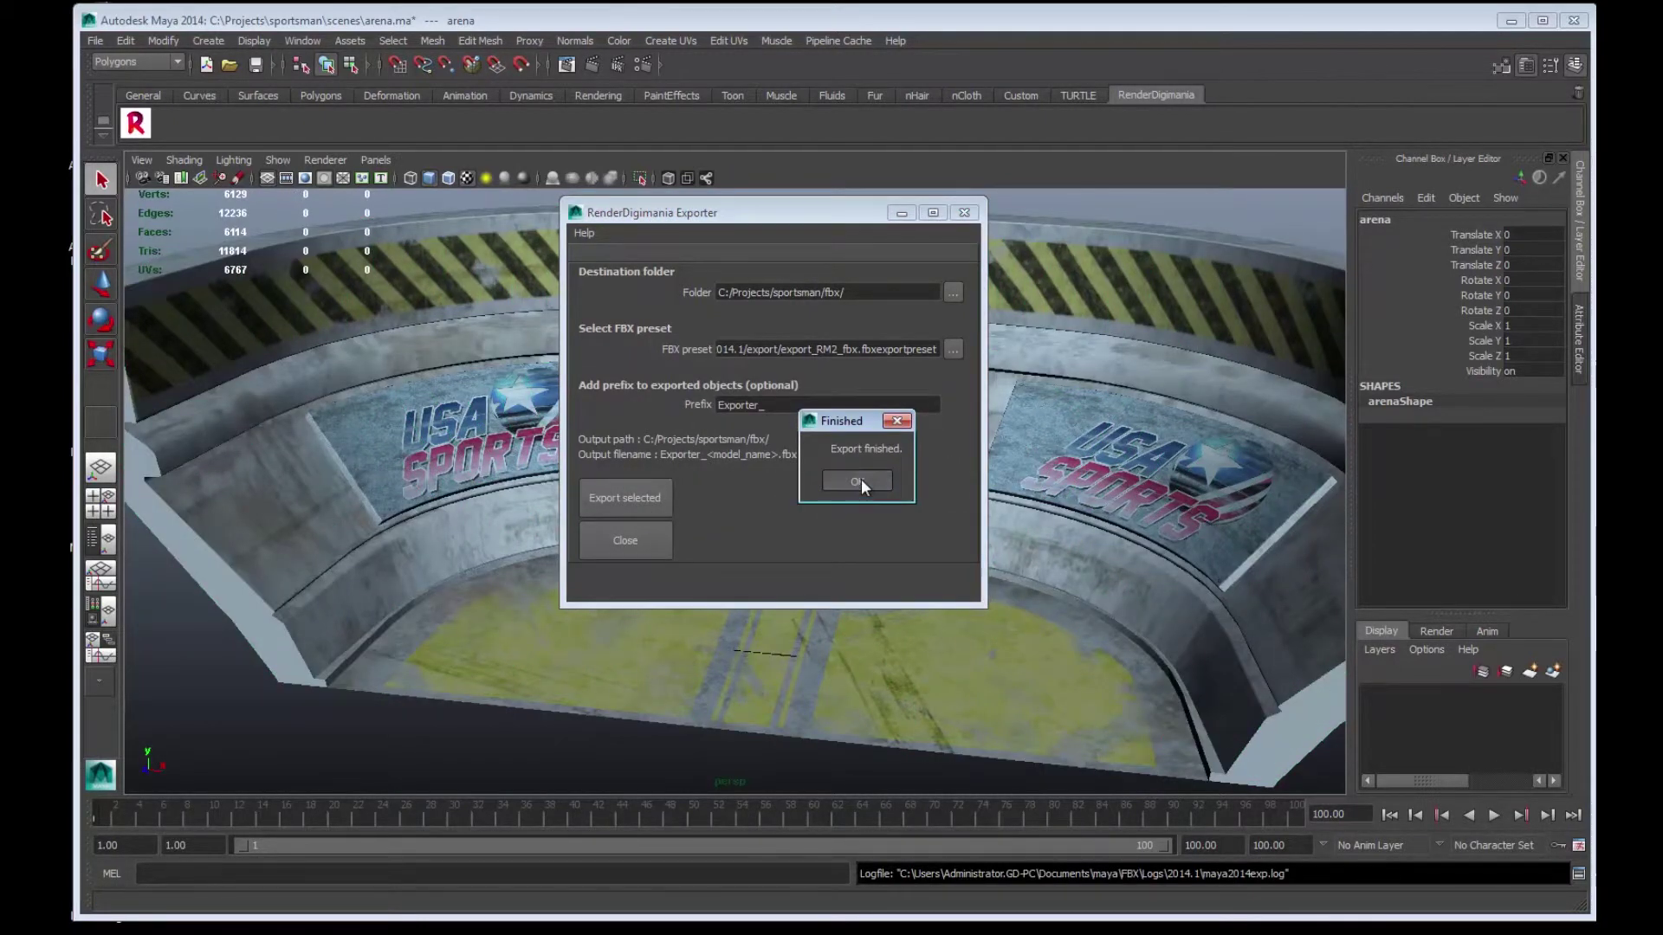
click(861, 480)
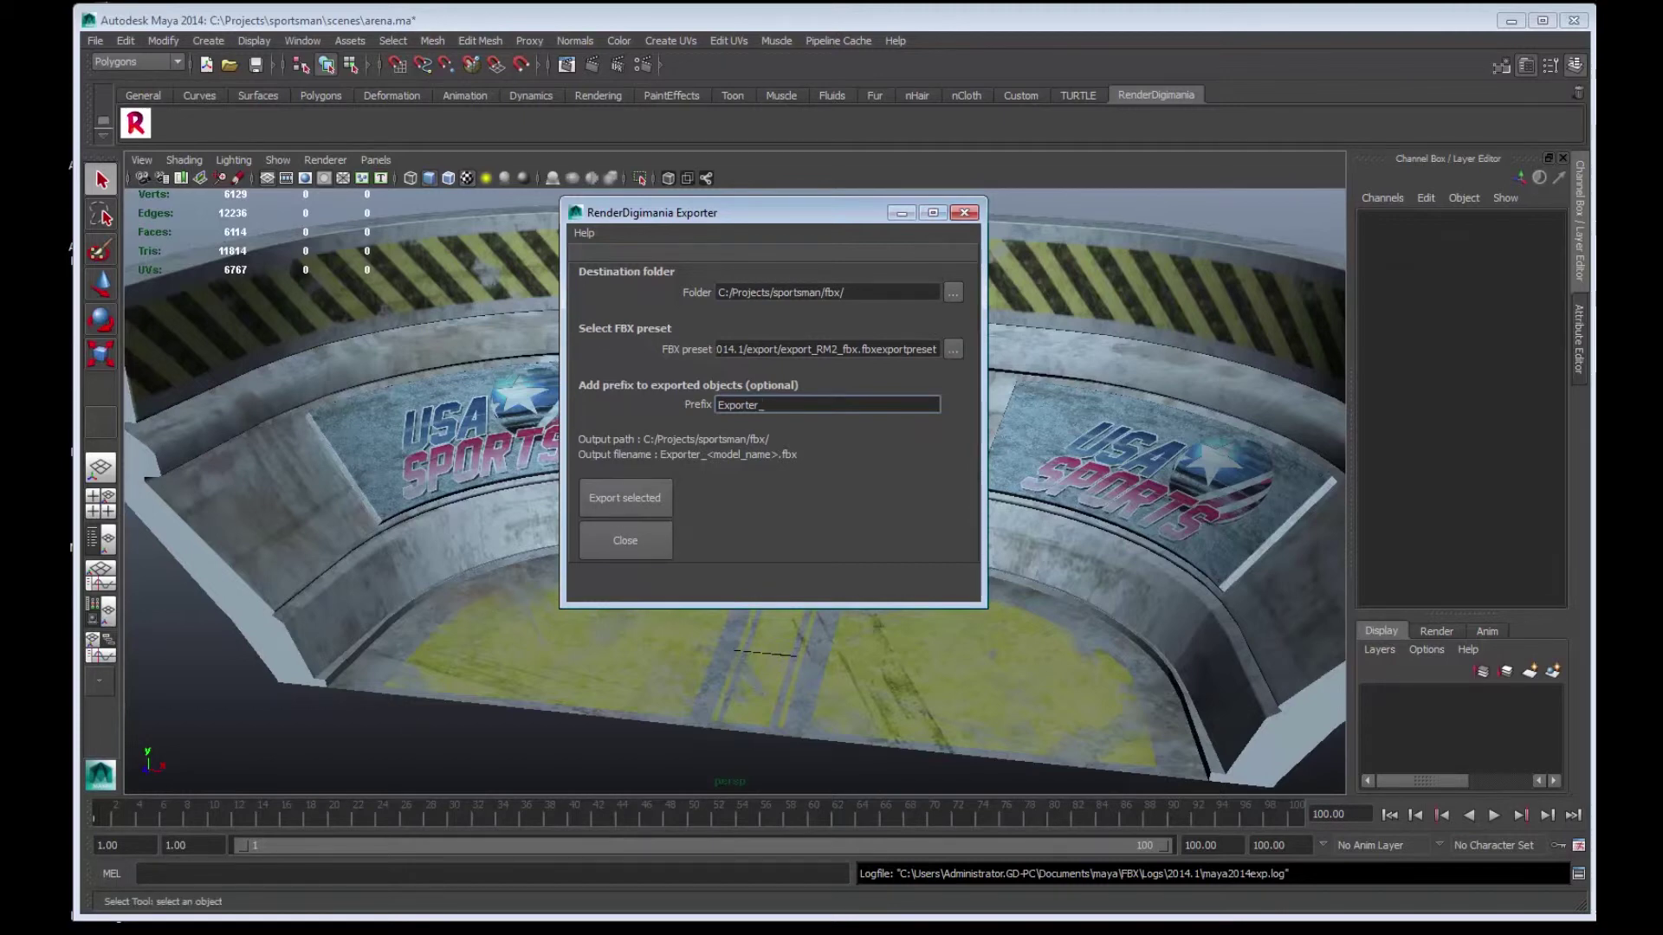
key(alt+Tab)
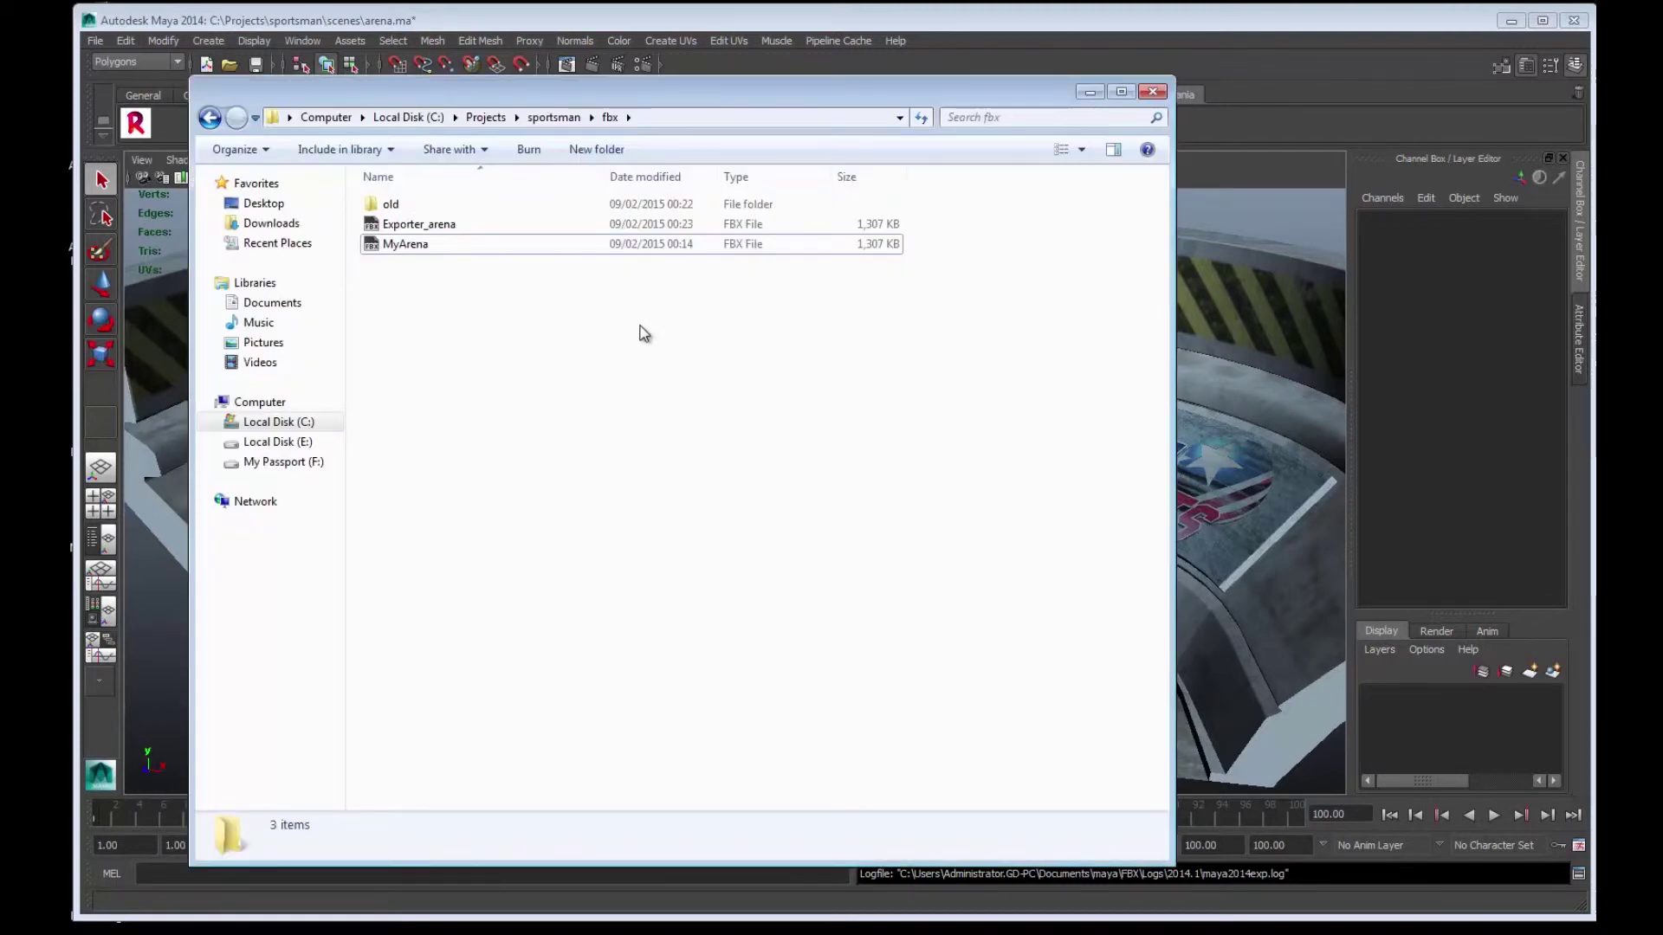